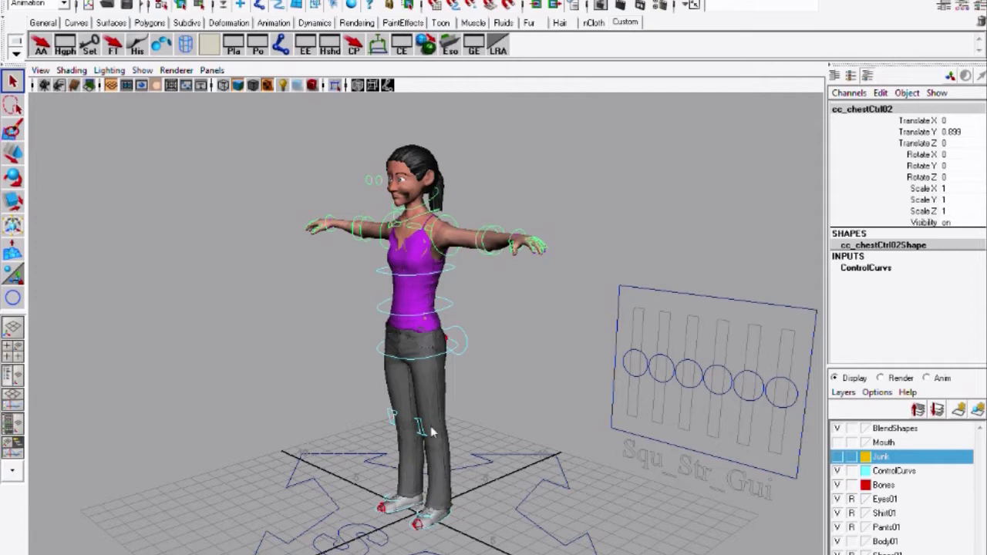
Move the left foot control up and outward to about 2.9, 4.43, 1.13 to test how the leg bends
{"action": "left_click", "coordinate": [455, 488]}
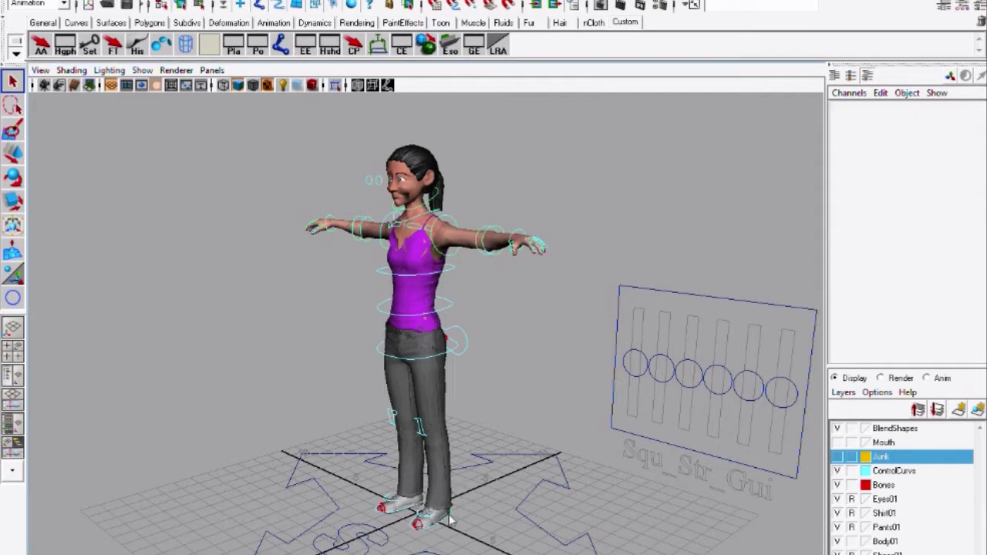
{"action": "left_click", "coordinate": [448, 522]}
{"action": "right_click_drag", "start_coordinate": [448, 522], "coordinate": [462, 516], "text": "alt"}
{"action": "middle_click_drag", "start_coordinate": [463, 516], "coordinate": [429, 322], "text": "alt"}
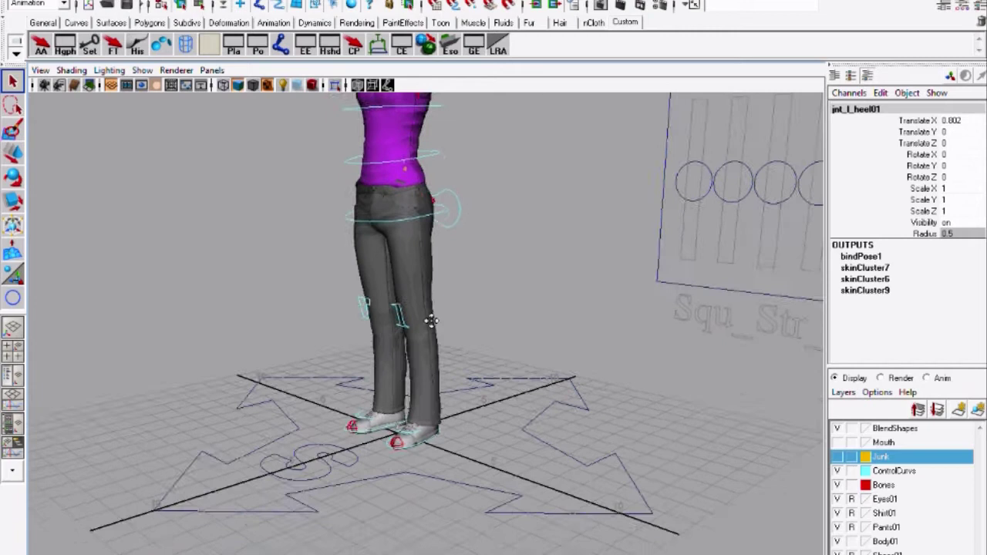
{"action": "left_click_drag", "start_coordinate": [429, 322], "coordinate": [462, 371], "text": "alt"}
{"action": "middle_click_drag", "start_coordinate": [462, 370], "coordinate": [450, 458], "text": "alt"}
{"action": "key", "text": "w"}
{"action": "left_click", "coordinate": [424, 498]}
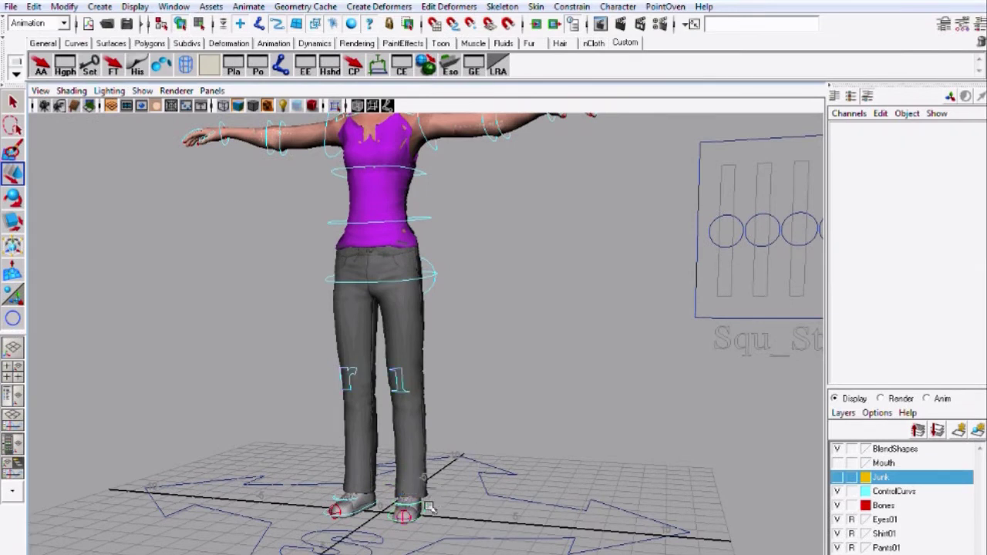
{"action": "left_click_drag", "start_coordinate": [413, 469], "coordinate": [419, 390]}
{"action": "left_click_drag", "start_coordinate": [429, 336], "coordinate": [538, 349], "text": "alt"}
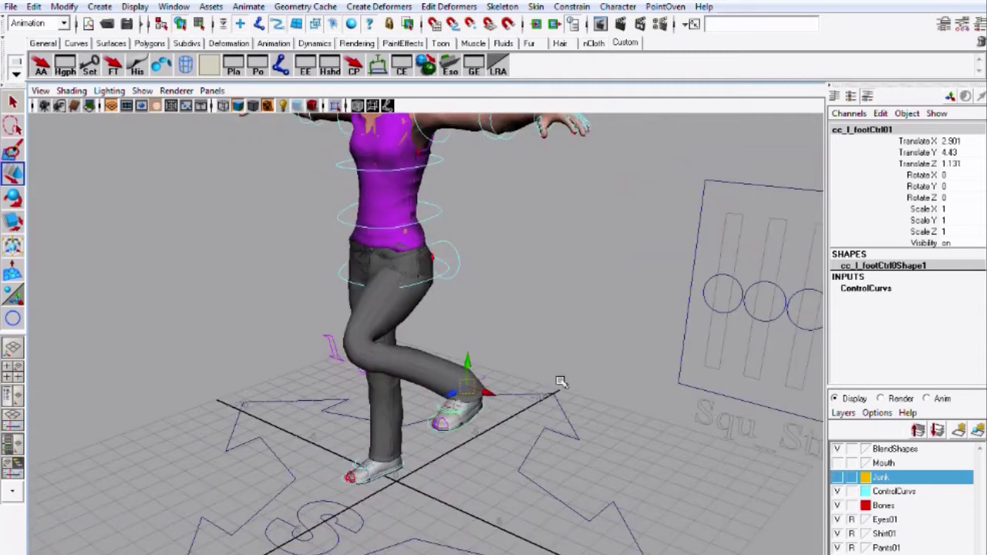
{"action": "left_click_drag", "start_coordinate": [563, 383], "coordinate": [540, 358], "text": "alt"}
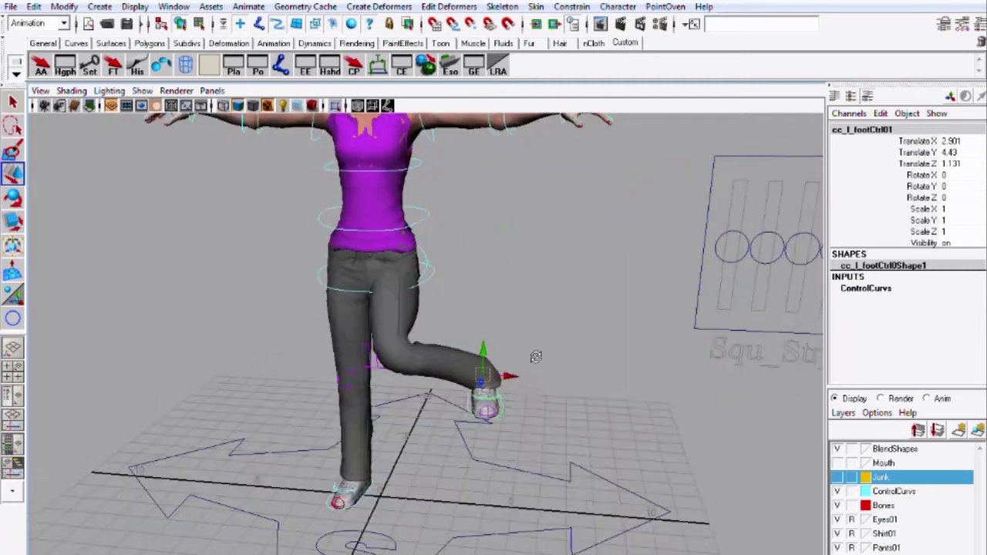
Open the scene Carolina5_skinBound.mb from the Carolina folder
{"action": "left_click", "coordinate": [11, 6]}
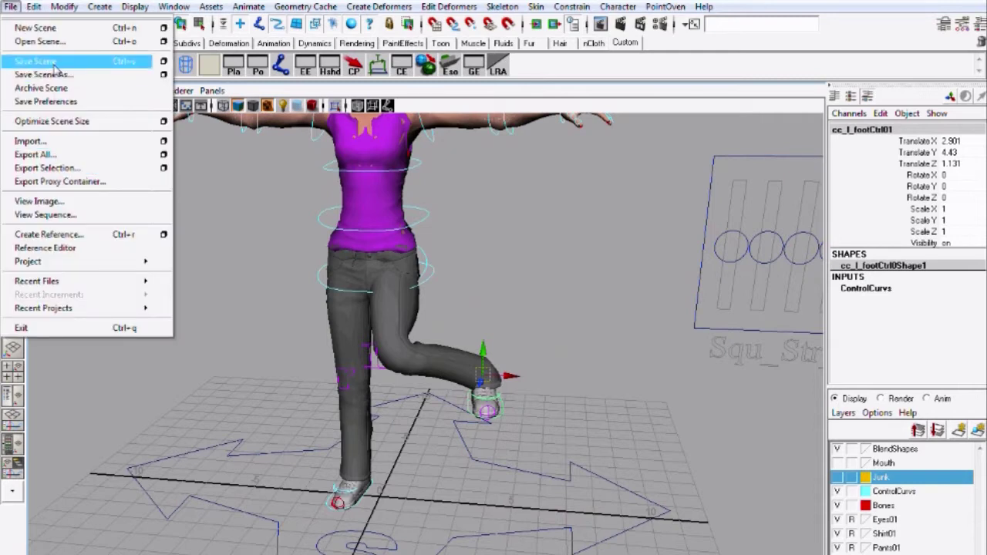
{"action": "left_click", "coordinate": [40, 41]}
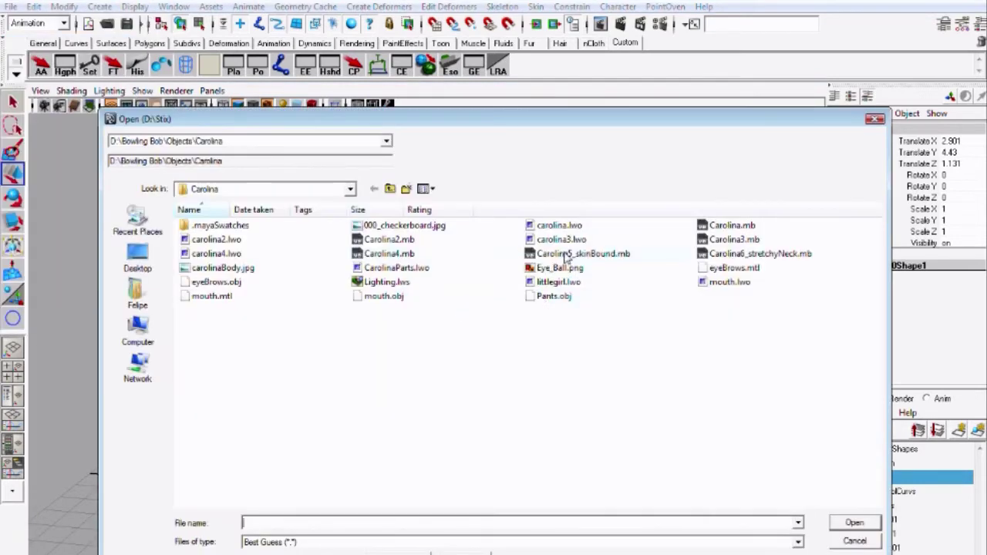
{"action": "double_click", "coordinate": [565, 257]}
{"action": "left_click", "coordinate": [544, 333]}
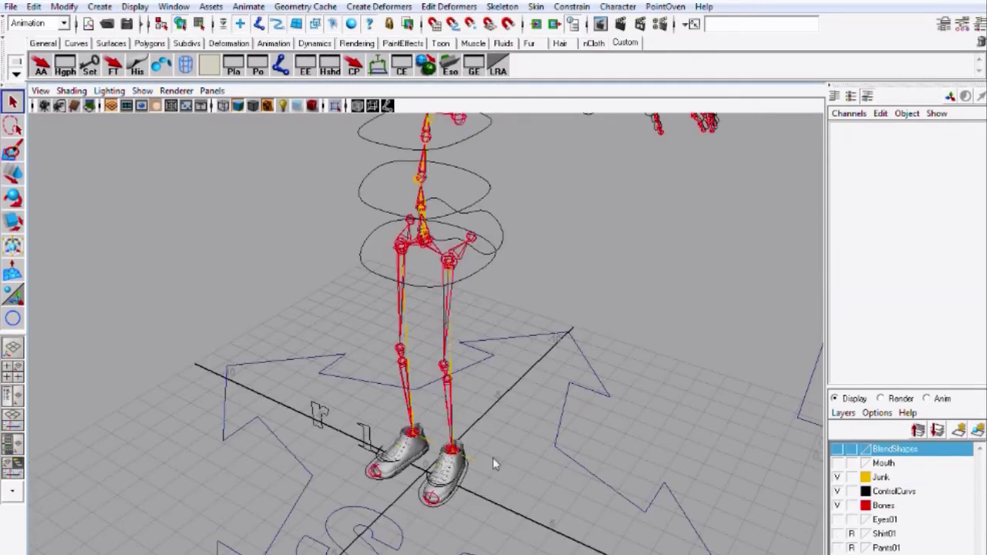
Try moving the "l" curve sideways, and undo the move
{"action": "left_click_drag", "start_coordinate": [464, 493], "coordinate": [475, 468], "text": "alt"}
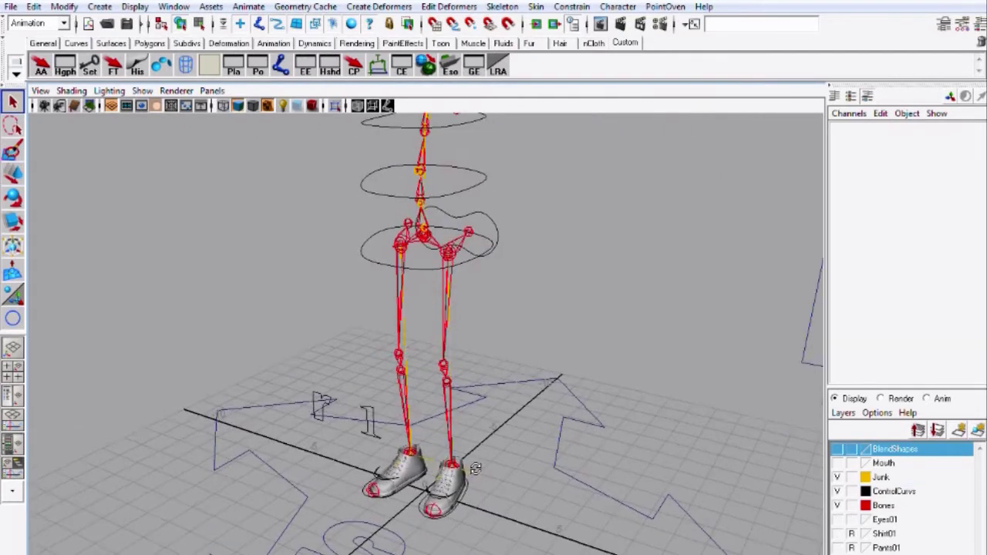
{"action": "left_click", "coordinate": [370, 417]}
{"action": "key", "text": "w"}
{"action": "left_click_drag", "start_coordinate": [372, 420], "coordinate": [407, 419]}
{"action": "key", "text": "ctrl+z"}
{"action": "left_click_drag", "start_coordinate": [514, 505], "coordinate": [475, 503], "text": "alt"}
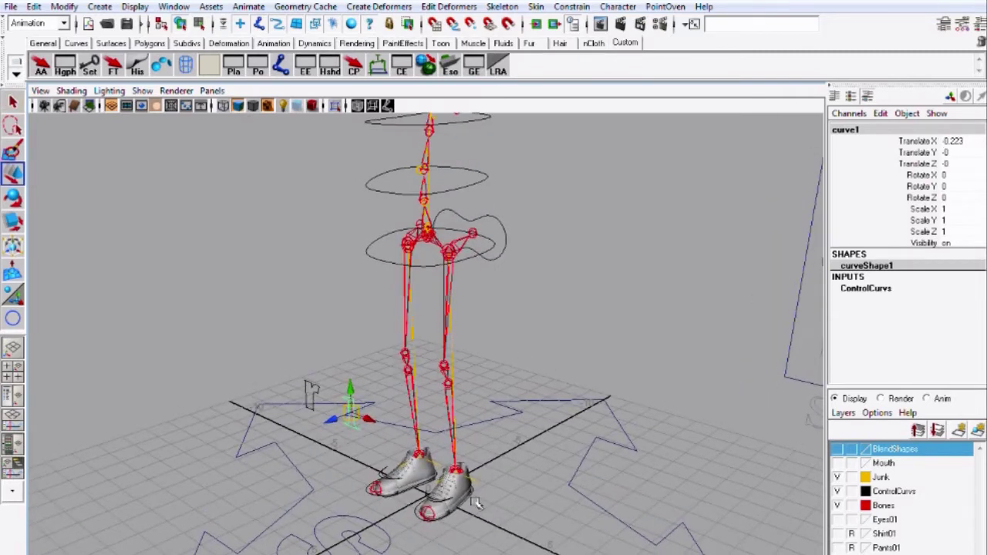
Test-raise the left foot control to about 1.89 in Y, undo the move and clear the selection
{"action": "left_click", "coordinate": [475, 501]}
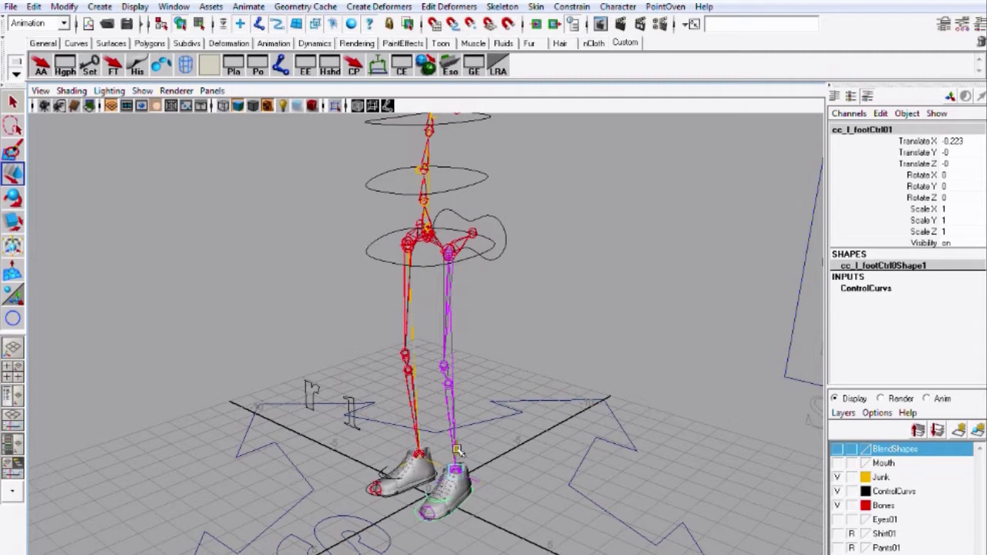
{"action": "left_click_drag", "start_coordinate": [460, 457], "coordinate": [454, 398]}
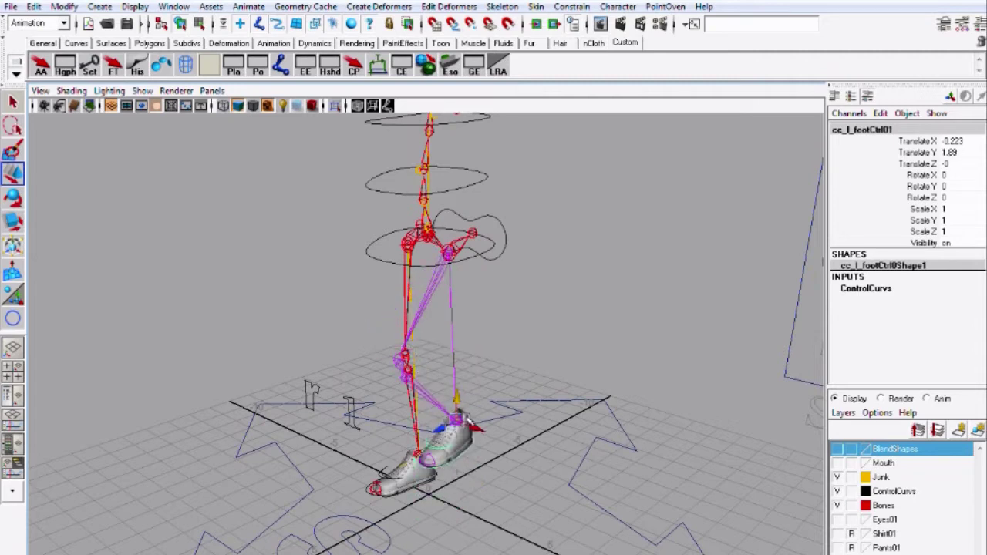
{"action": "key", "text": "ctrl+z"}
{"action": "mouse_move", "coordinate": [467, 440]}
{"action": "left_mouse_down", "text": "alt"}
{"action": "mouse_move", "coordinate": [490, 455]}
{"action": "mouse_move", "coordinate": [478, 452]}
{"action": "left_mouse_up", "text": "alt"}
{"action": "left_click", "coordinate": [478, 450]}
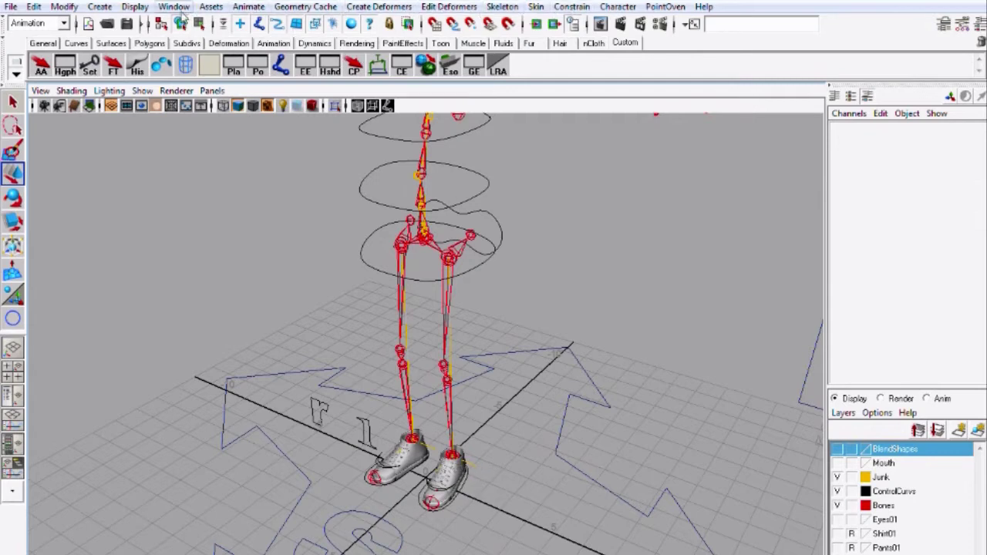
Create a NURBS circle beside the left foot and snap it to the left knee joint
{"action": "left_click", "coordinate": [102, 7]}
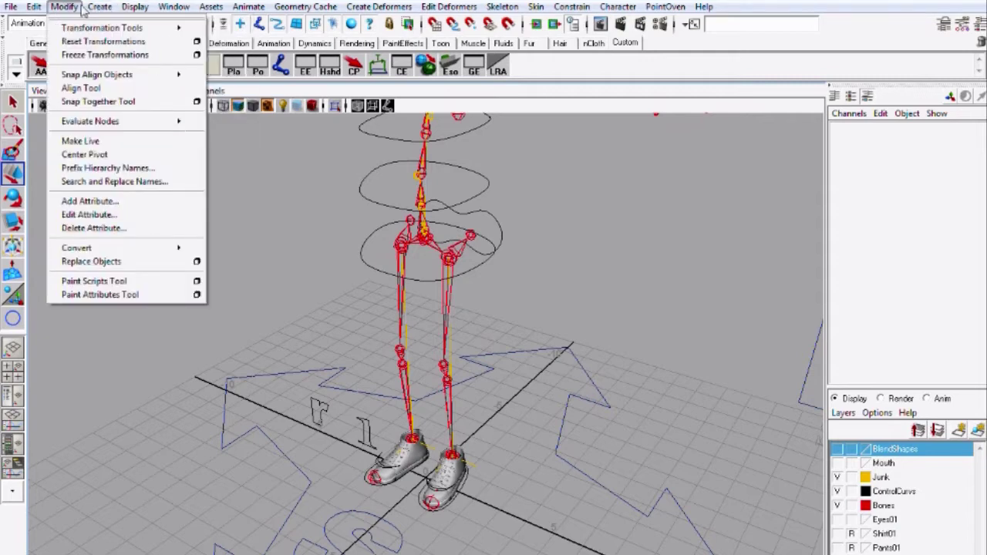
{"action": "mouse_move", "coordinate": [121, 31]}
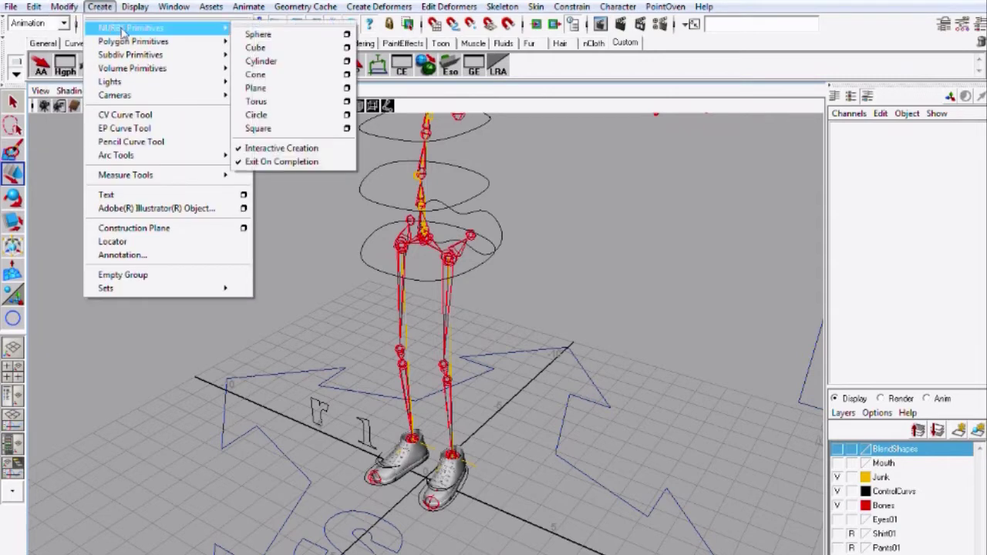
{"action": "left_click", "coordinate": [282, 122]}
{"action": "left_click_drag", "start_coordinate": [497, 505], "coordinate": [532, 528]}
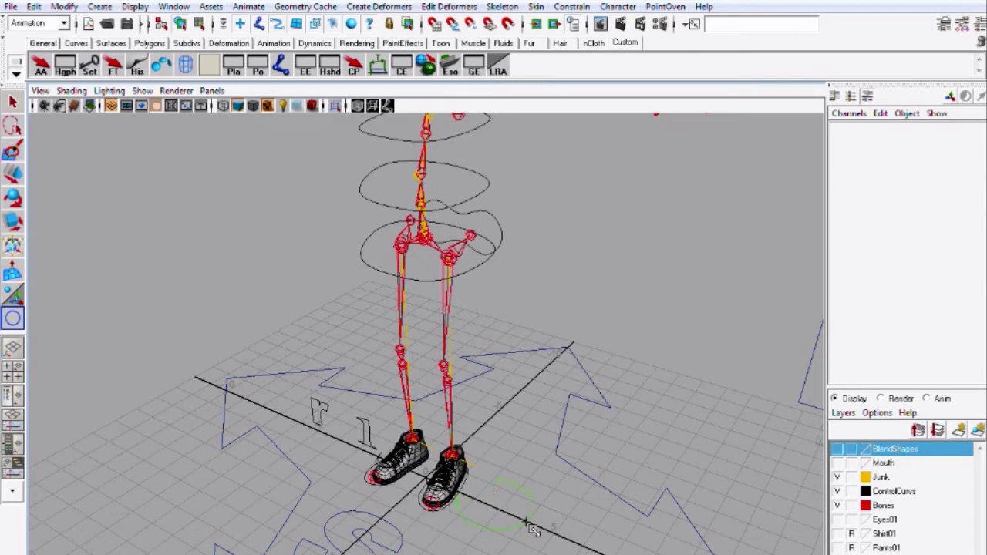
{"action": "key", "text": "w"}
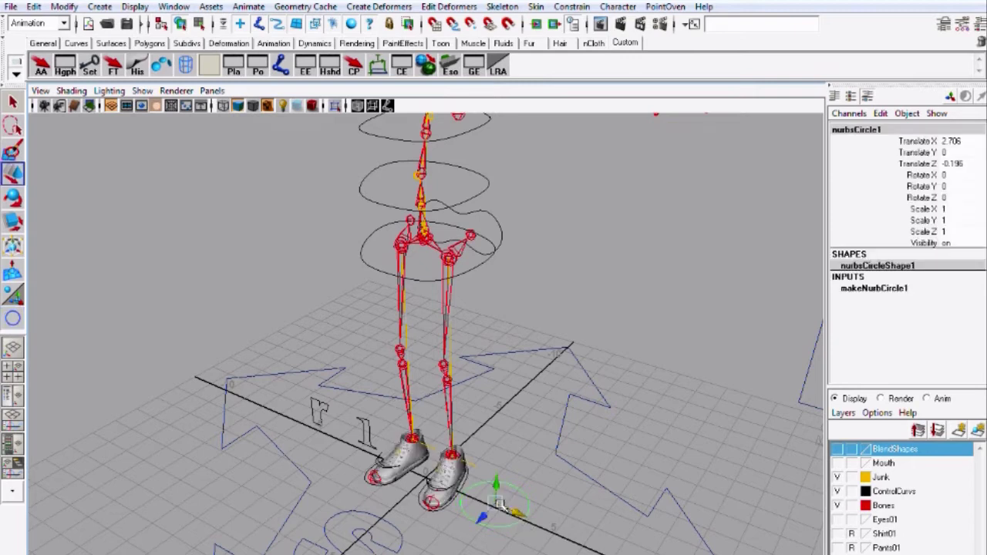
{"action": "key", "text": "v"}
{"action": "left_click_drag", "start_coordinate": [499, 504], "coordinate": [431, 360]}
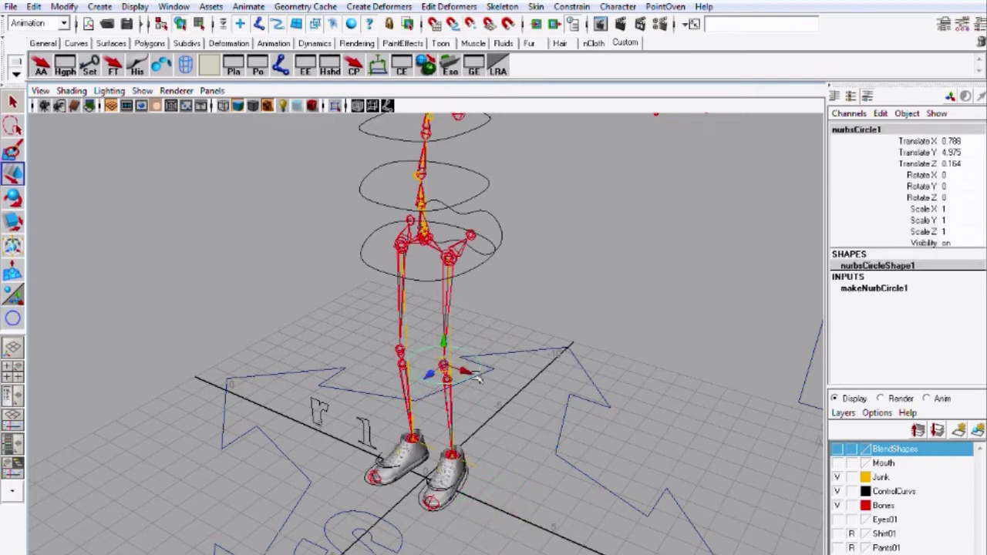
Show the Pants01, Body01, Shirt01 and Eyes01 layers to compare the circle with the left knee
{"action": "scroll", "coordinate": [455, 394], "scroll_direction": "up", "scroll_amount": 3}
{"action": "scroll", "coordinate": [456, 378], "scroll_direction": "up", "scroll_amount": 4}
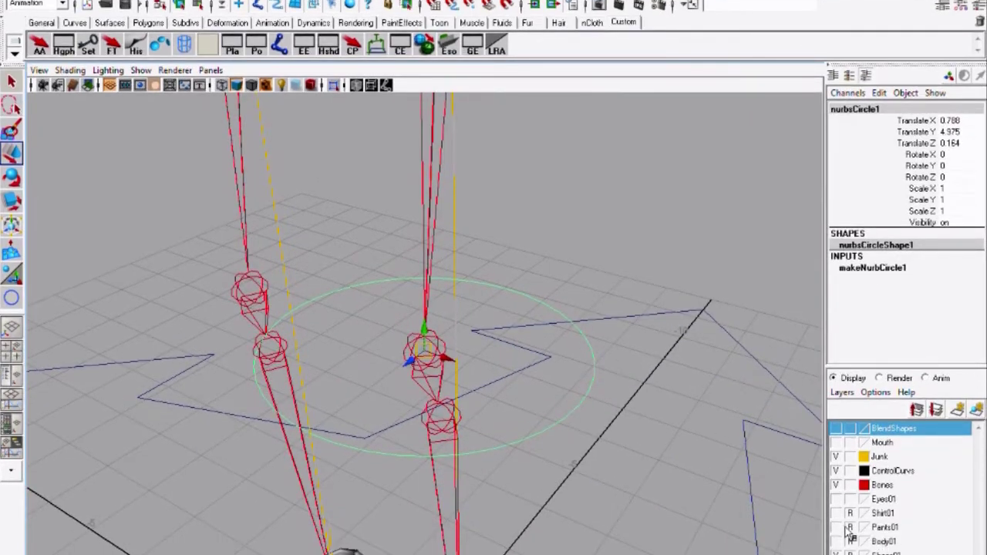
{"action": "left_click", "coordinate": [836, 527]}
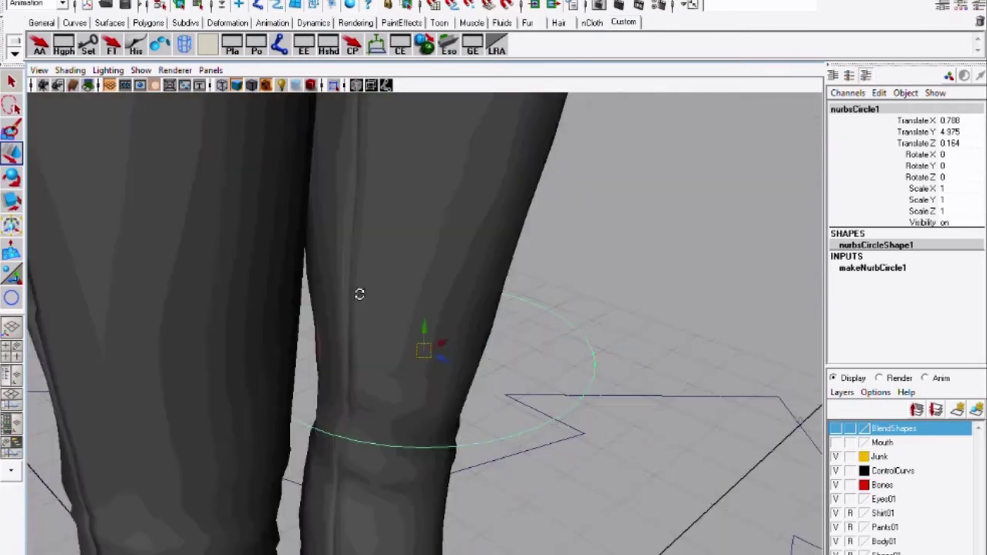
{"action": "left_click_drag", "start_coordinate": [359, 293], "coordinate": [437, 392], "text": "alt"}
Scale the circle uniformly to about 0.66 and shift it to about -0.15 in Z so it surrounds the left knee
{"action": "key", "text": "e"}
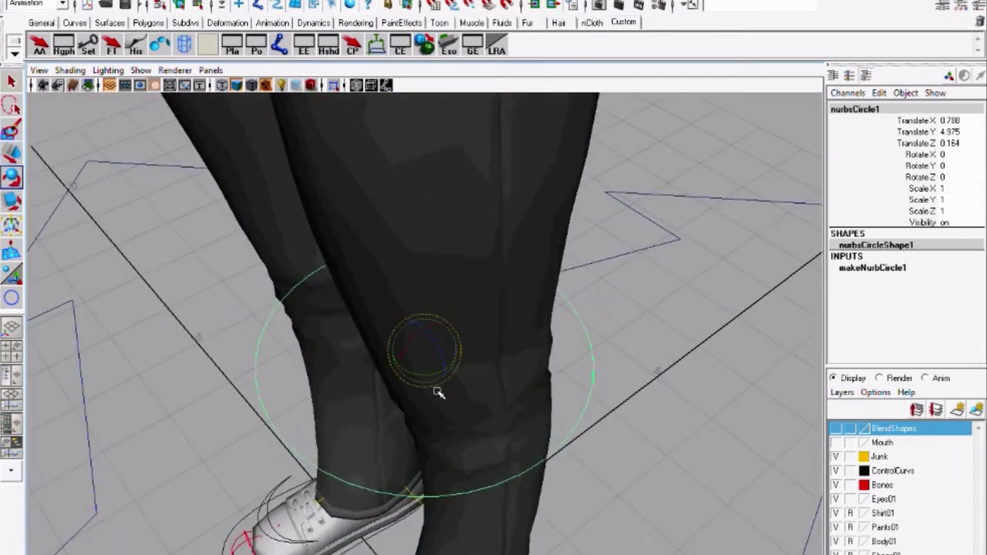
{"action": "key", "text": "r"}
{"action": "left_click_drag", "start_coordinate": [424, 352], "coordinate": [316, 364]}
{"action": "left_click_drag", "start_coordinate": [410, 393], "coordinate": [463, 330], "text": "alt"}
{"action": "key", "text": "w"}
{"action": "key", "text": "e"}
{"action": "key", "text": "r"}
{"action": "mouse_move", "coordinate": [462, 330]}
{"action": "left_mouse_down", "text": "alt"}
{"action": "mouse_move", "coordinate": [485, 410]}
{"action": "mouse_move", "coordinate": [411, 381]}
{"action": "mouse_move", "coordinate": [535, 385]}
{"action": "mouse_move", "coordinate": [507, 381]}
{"action": "mouse_move", "coordinate": [454, 331]}
{"action": "left_mouse_up", "text": "alt"}
{"action": "left_click_drag", "start_coordinate": [454, 330], "coordinate": [370, 375], "text": "alt"}
{"action": "left_click_drag", "start_coordinate": [540, 379], "coordinate": [440, 384], "text": "alt"}
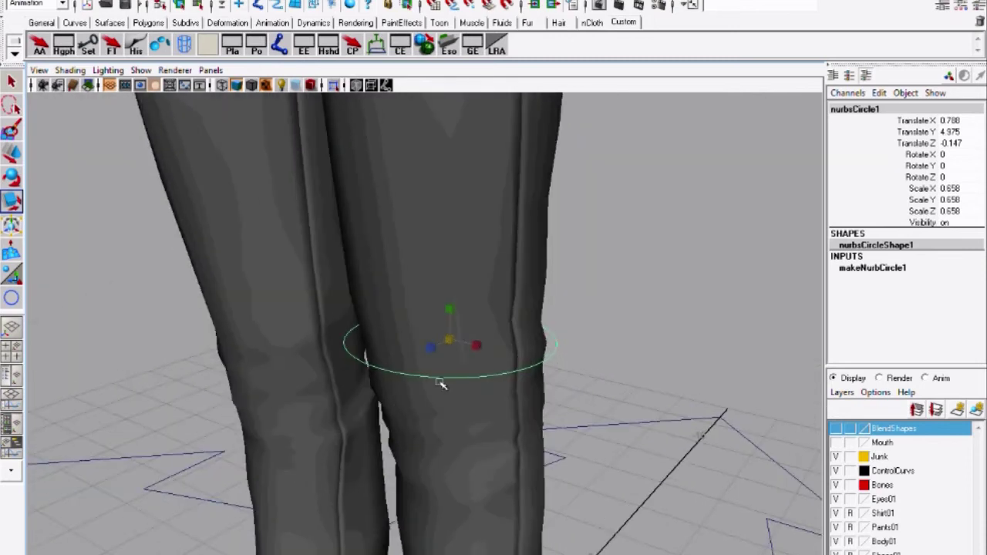
Move the "l" curve along Z to about -3.4 so it sits in front of the left knee
{"action": "scroll", "coordinate": [440, 393], "scroll_direction": "down", "scroll_amount": 8}
{"action": "scroll", "coordinate": [363, 421], "scroll_direction": "up", "scroll_amount": 3}
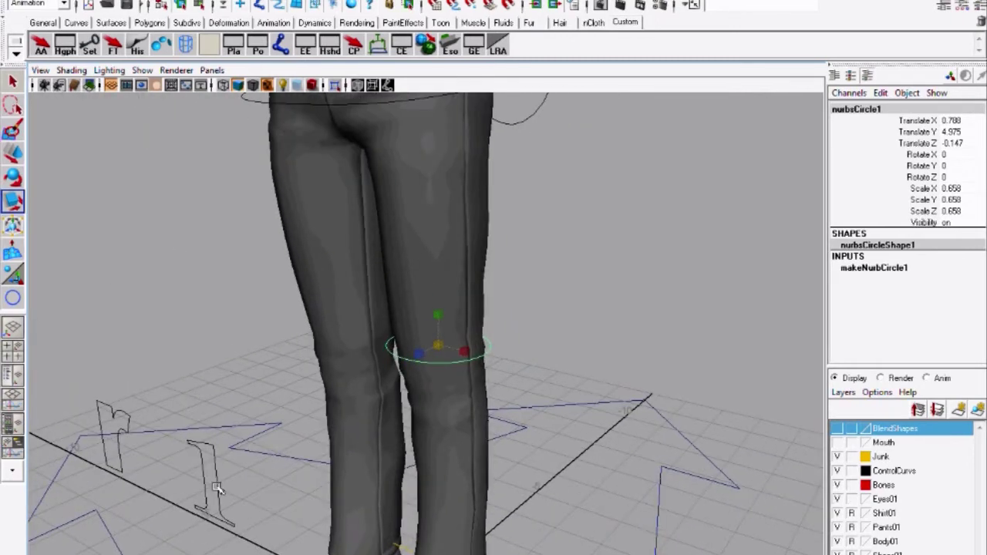
{"action": "left_click", "coordinate": [217, 488]}
{"action": "key", "text": "w"}
{"action": "left_click_drag", "start_coordinate": [195, 494], "coordinate": [353, 440]}
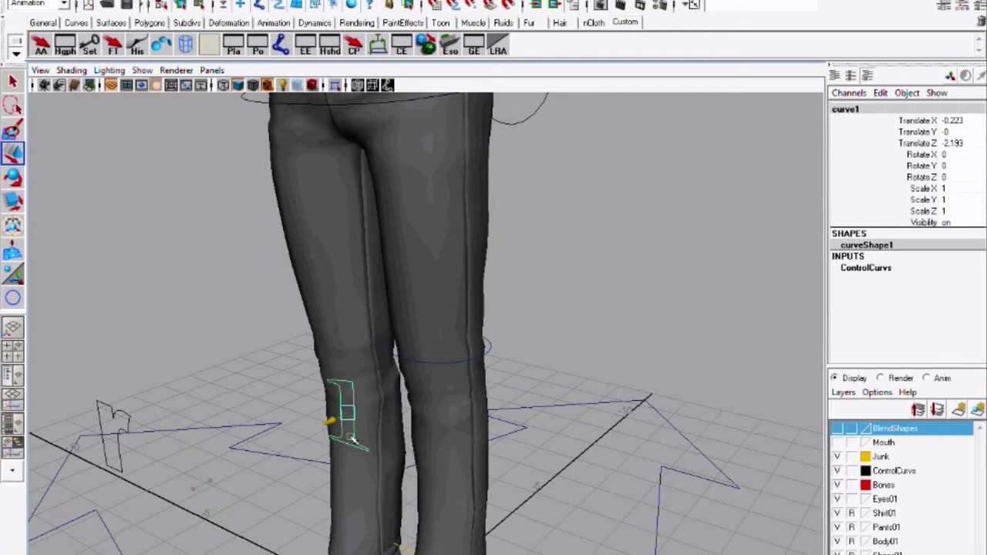
{"action": "left_click_drag", "start_coordinate": [441, 421], "coordinate": [327, 400], "text": "alt"}
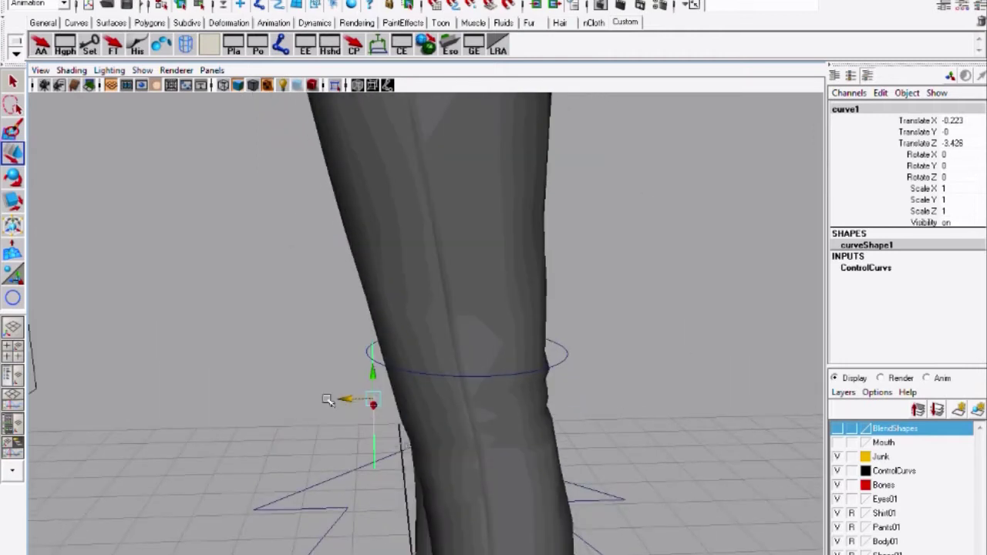
Lower the knee circle to about 4.54 in Y
{"action": "left_click", "coordinate": [523, 377]}
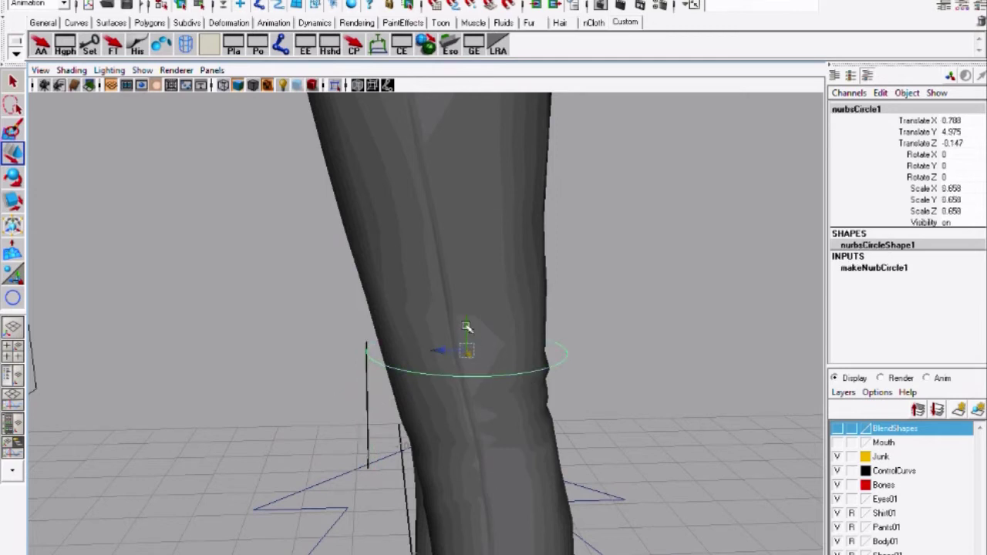
{"action": "left_click_drag", "start_coordinate": [467, 327], "coordinate": [380, 398]}
{"action": "left_click_drag", "start_coordinate": [321, 431], "coordinate": [670, 455], "text": "alt"}
{"action": "right_click_drag", "start_coordinate": [669, 455], "coordinate": [519, 425], "text": "alt"}
{"action": "left_click_drag", "start_coordinate": [509, 406], "coordinate": [391, 406], "text": "alt"}
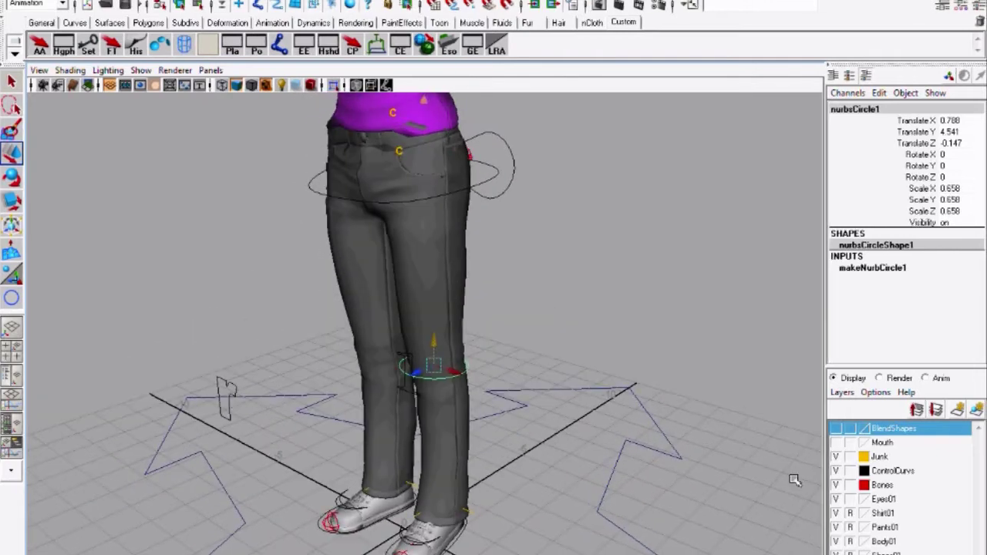
Hide the shoes, Body01, Pants01, Shirt01 and Eyes01 layers so only the bones and control curves remain
{"action": "left_click", "coordinate": [836, 554]}
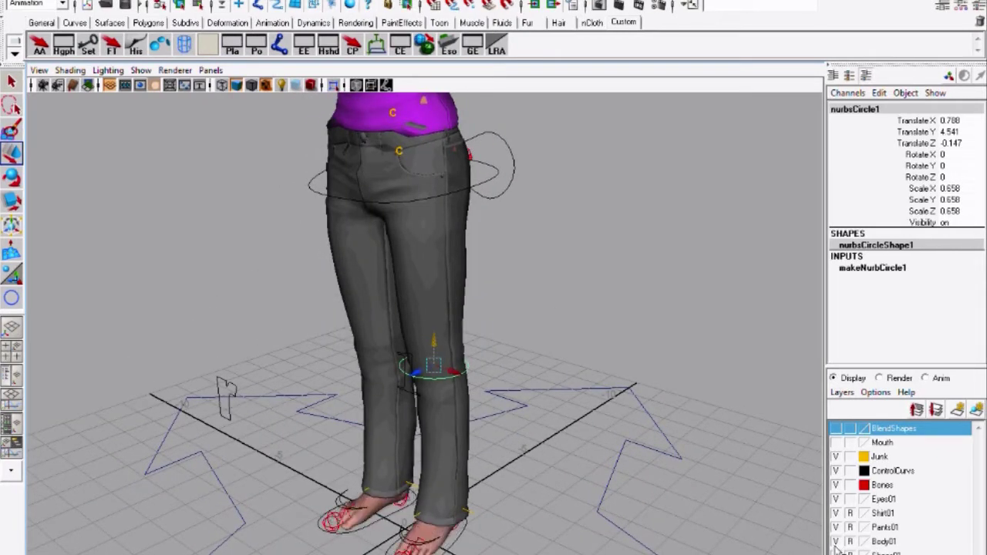
{"action": "left_click", "coordinate": [836, 542]}
{"action": "left_click", "coordinate": [836, 527]}
{"action": "left_click", "coordinate": [835, 512]}
{"action": "left_click", "coordinate": [835, 500]}
{"action": "right_click_drag", "start_coordinate": [438, 363], "coordinate": [516, 414], "text": "alt"}
{"action": "middle_click_drag", "start_coordinate": [516, 414], "coordinate": [517, 347], "text": "alt"}
{"action": "right_click_drag", "start_coordinate": [517, 350], "coordinate": [571, 371], "text": "alt"}
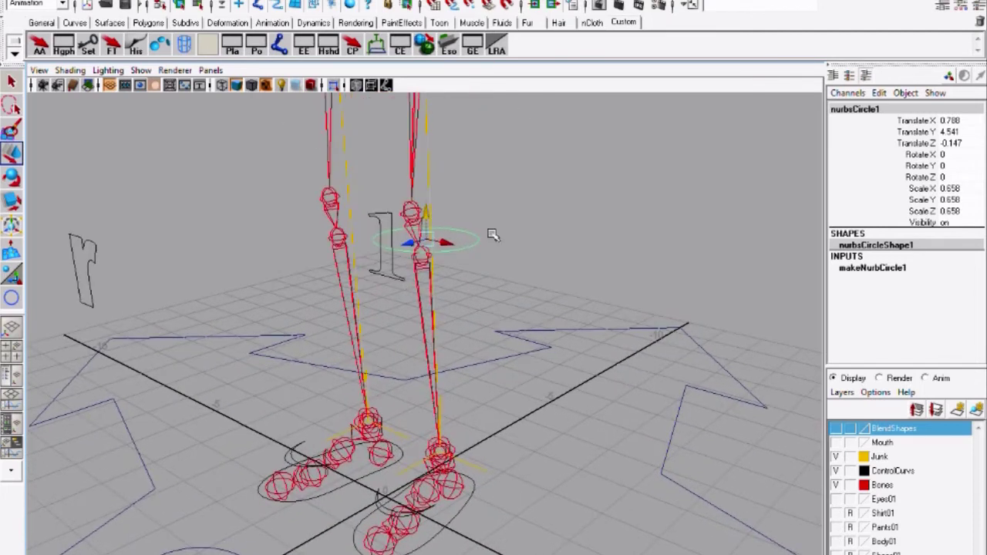
Apply a Pole Vector constraint from the "l" curve to the left leg's IK handle, and try moving the curve
{"action": "left_click_drag", "start_coordinate": [430, 224], "coordinate": [393, 311], "text": "alt"}
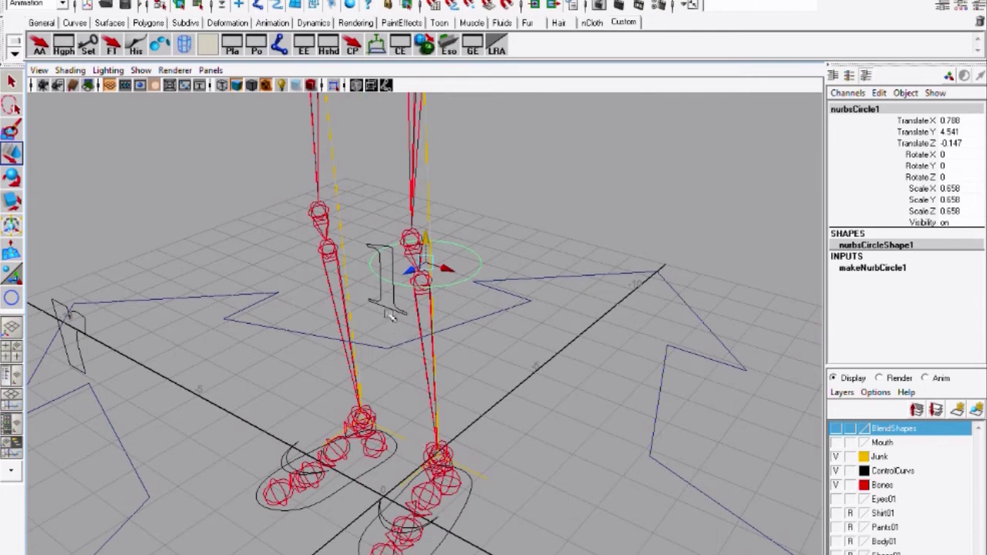
{"action": "left_click", "coordinate": [384, 306]}
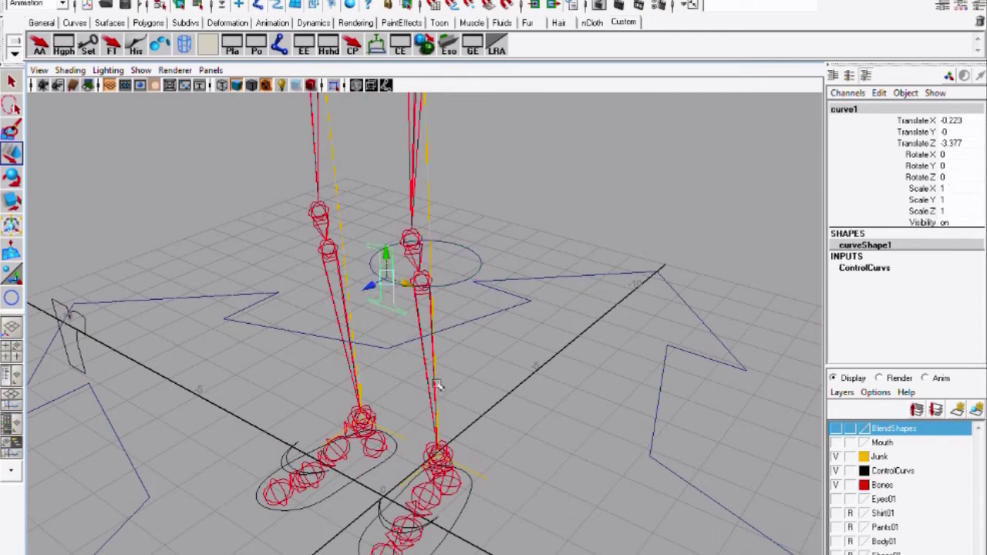
{"action": "left_click", "coordinate": [482, 478]}
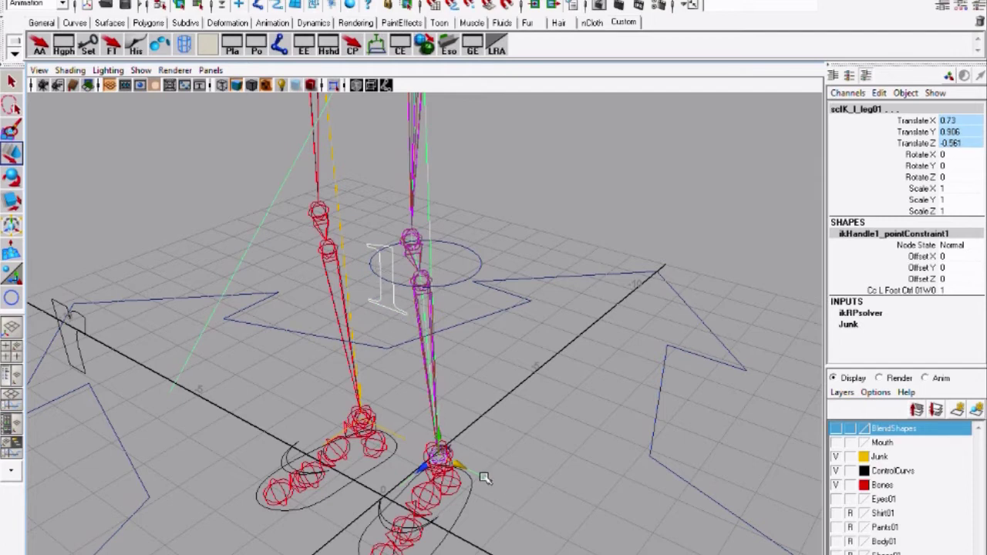
{"action": "left_click", "coordinate": [570, 6]}
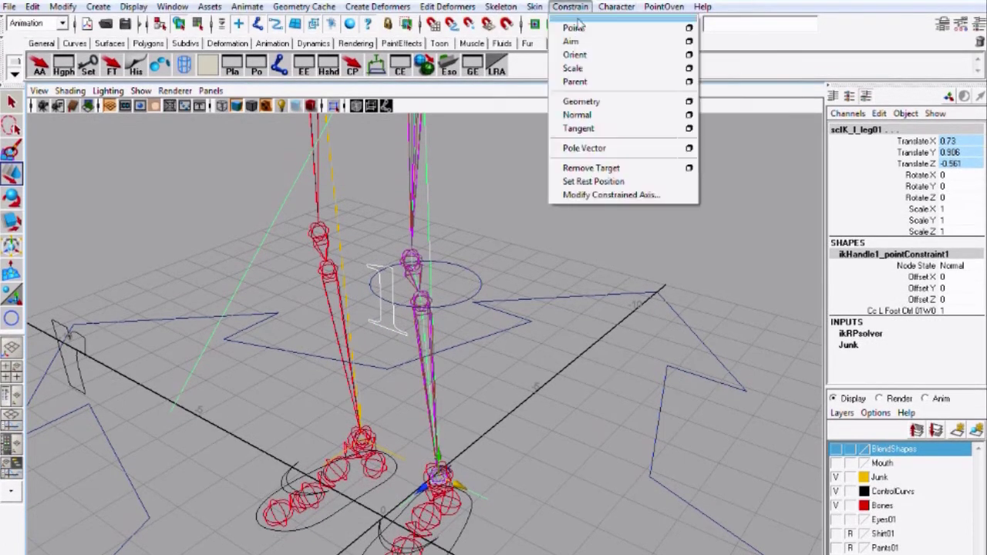
{"action": "left_click", "coordinate": [602, 148]}
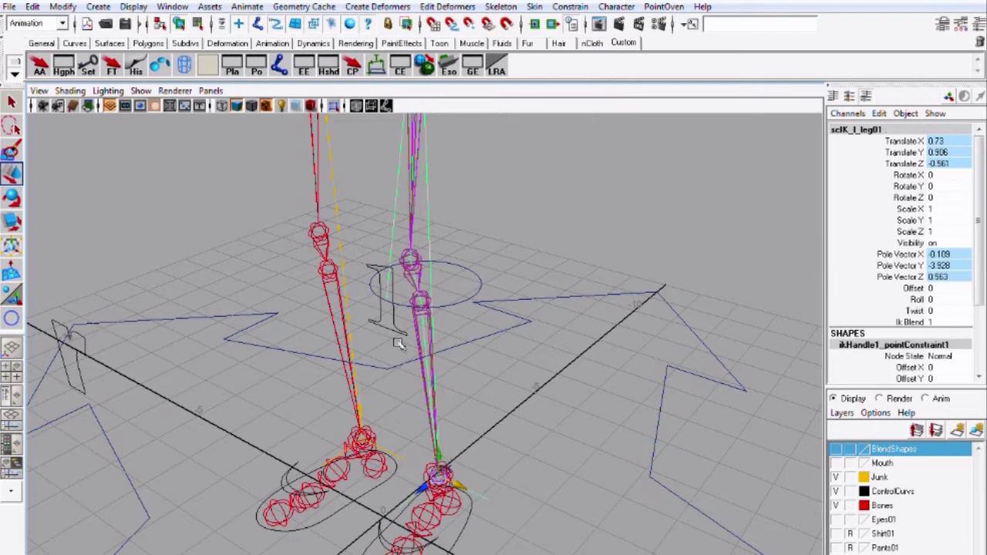
{"action": "left_click", "coordinate": [380, 301]}
{"action": "left_click_drag", "start_coordinate": [386, 300], "coordinate": [379, 281]}
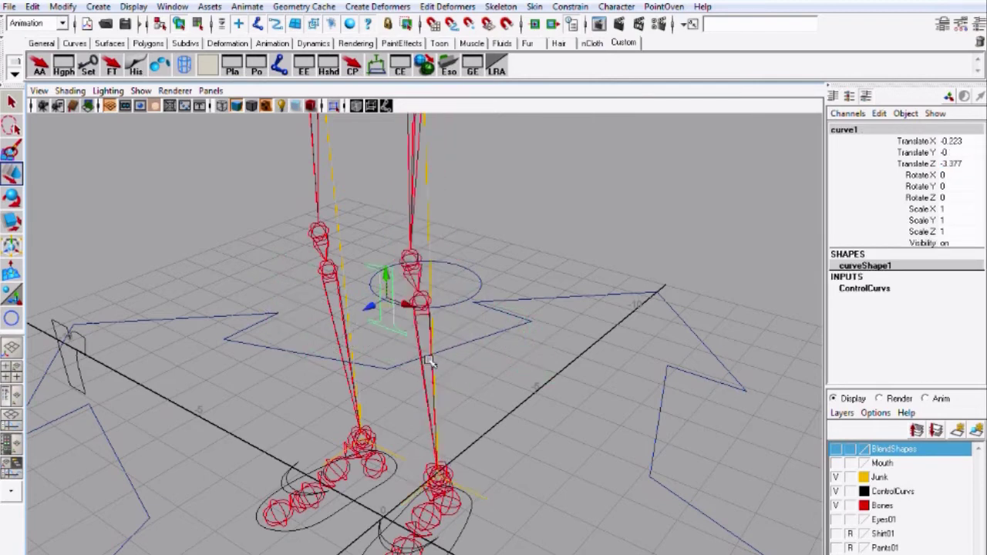
Point-constrain the knee circle to the left knee joint (rig_l_leg02) with Maintain offset on, all axes and weight 1
{"action": "left_click_drag", "start_coordinate": [542, 412], "coordinate": [443, 293], "text": "alt"}
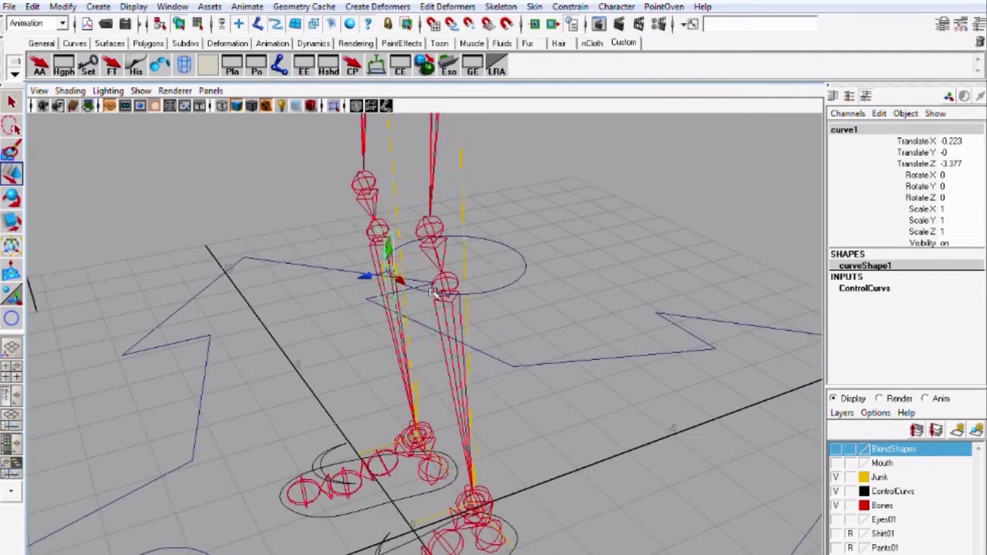
{"action": "left_click", "coordinate": [519, 280]}
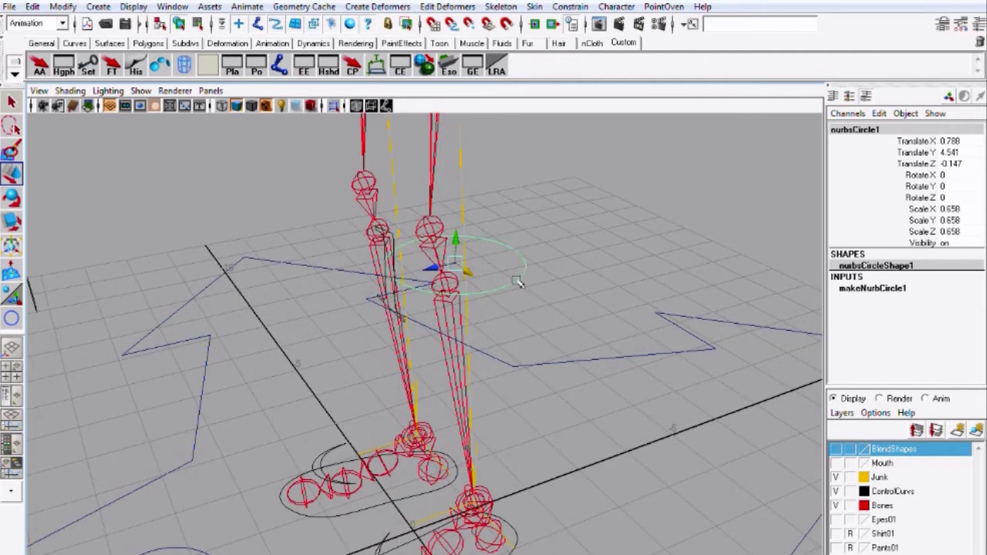
{"action": "left_click", "coordinate": [433, 239]}
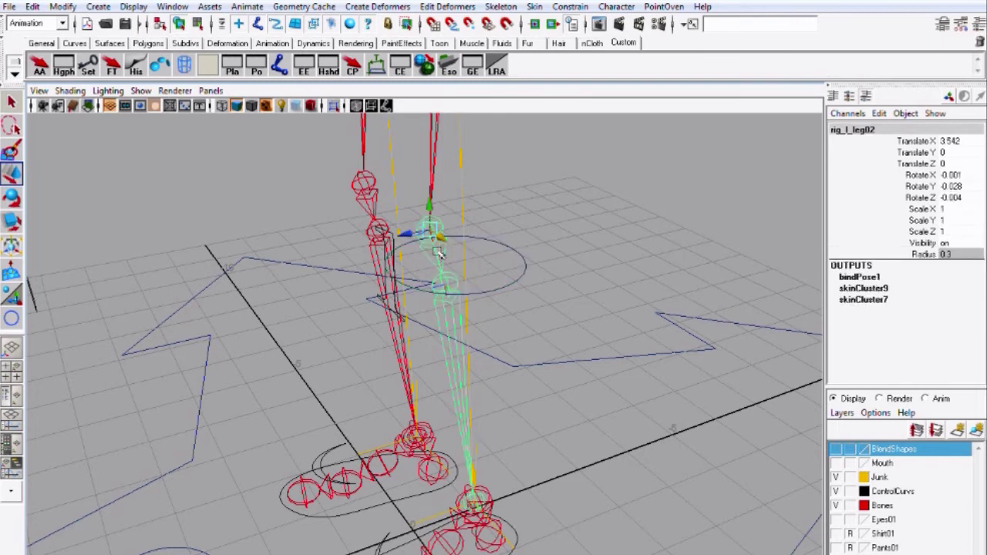
{"action": "left_click", "coordinate": [525, 277]}
{"action": "left_click", "coordinate": [445, 257]}
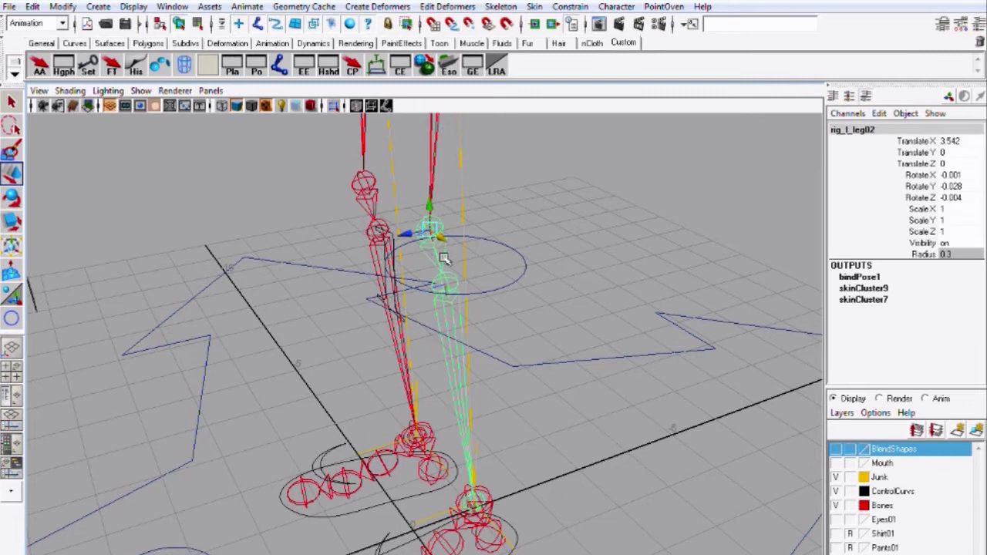
{"action": "left_click", "coordinate": [522, 278], "text": "shift"}
{"action": "left_click", "coordinate": [569, 7]}
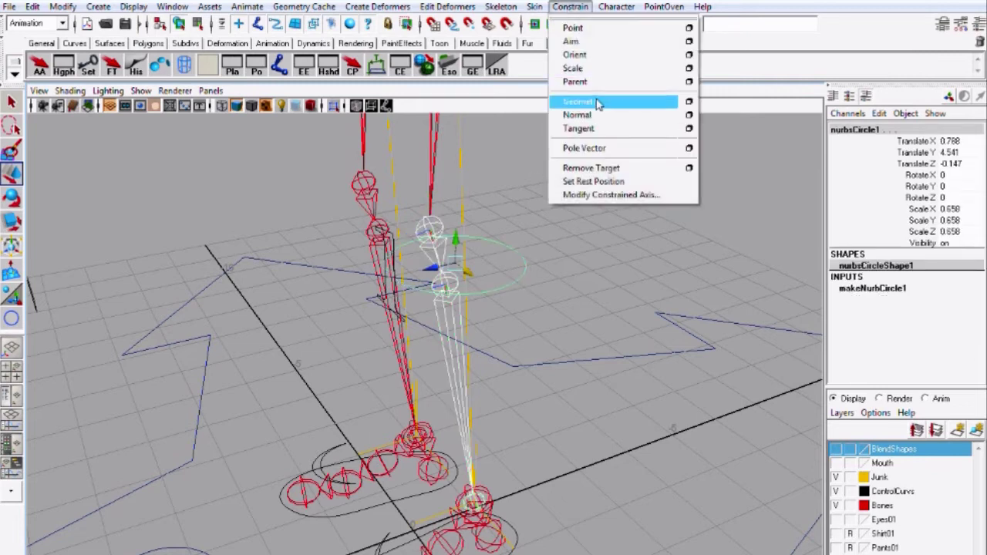
{"action": "left_click", "coordinate": [688, 28]}
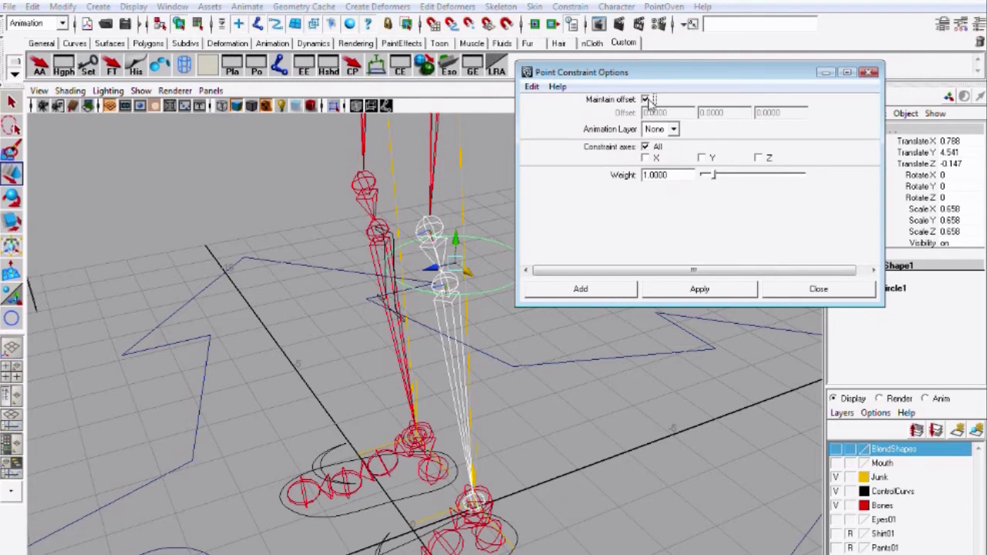
{"action": "left_click", "coordinate": [581, 289]}
{"action": "left_click", "coordinate": [572, 414]}
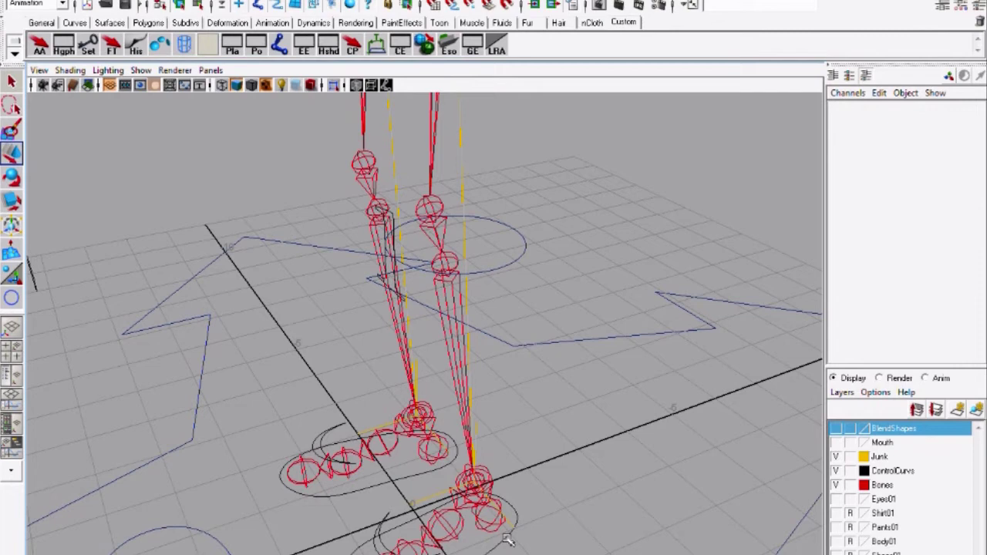
Try moving the left foot control up to test how the knee circle follows, and undo the move
{"action": "left_click", "coordinate": [511, 551]}
{"action": "left_click_drag", "start_coordinate": [470, 401], "coordinate": [538, 384], "text": "alt"}
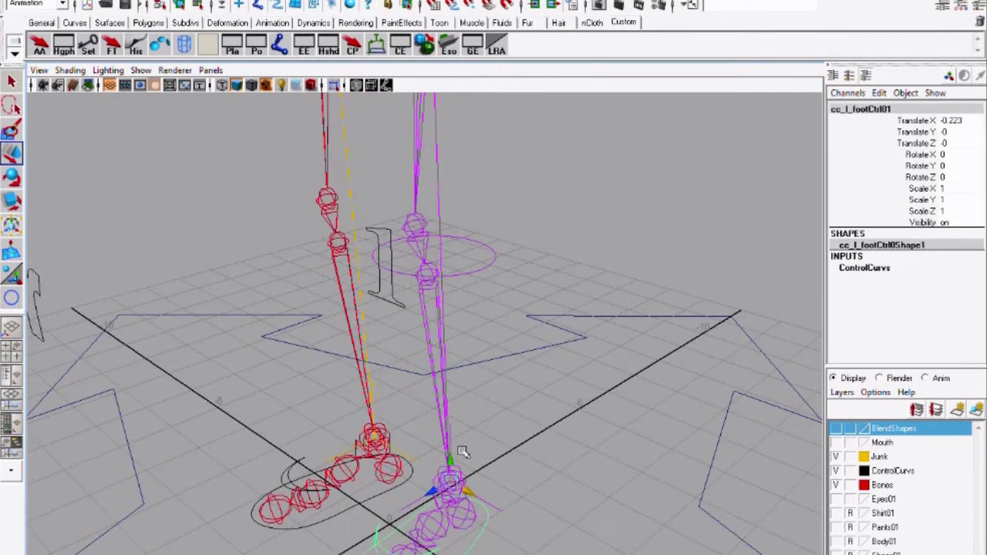
{"action": "left_click_drag", "start_coordinate": [450, 484], "coordinate": [511, 307]}
{"action": "key", "text": "ctrl+z"}
Try a Geometry constraint of the "l" curve to the knee circle with reset options, and undo it
{"action": "left_click_drag", "start_coordinate": [414, 372], "coordinate": [438, 292], "text": "alt"}
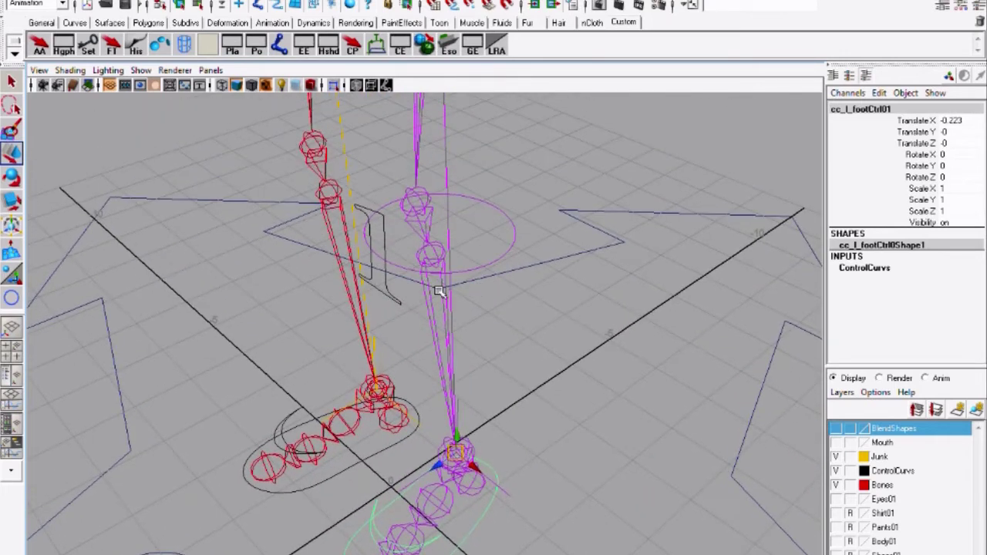
{"action": "left_click", "coordinate": [397, 266]}
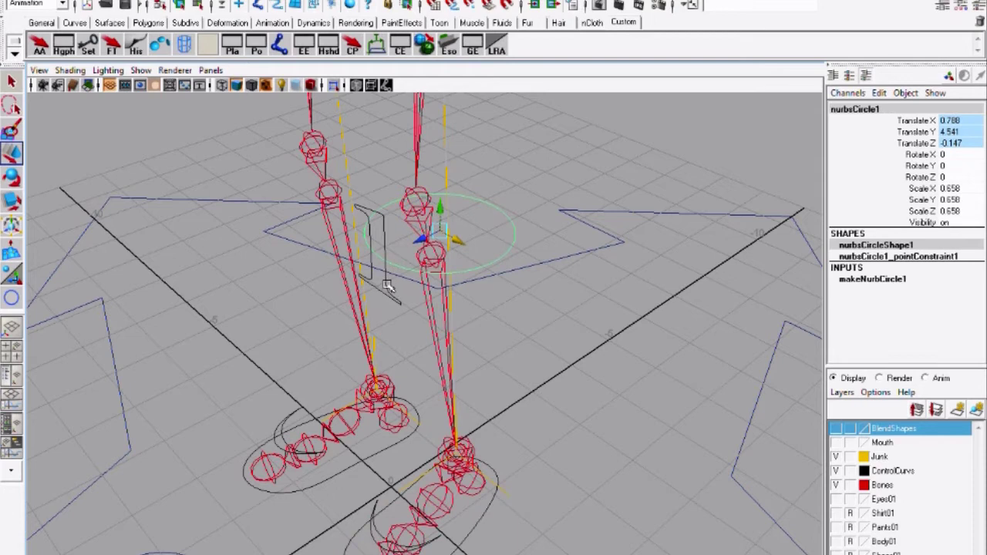
{"action": "left_click", "coordinate": [388, 285]}
{"action": "left_click", "coordinate": [571, 7]}
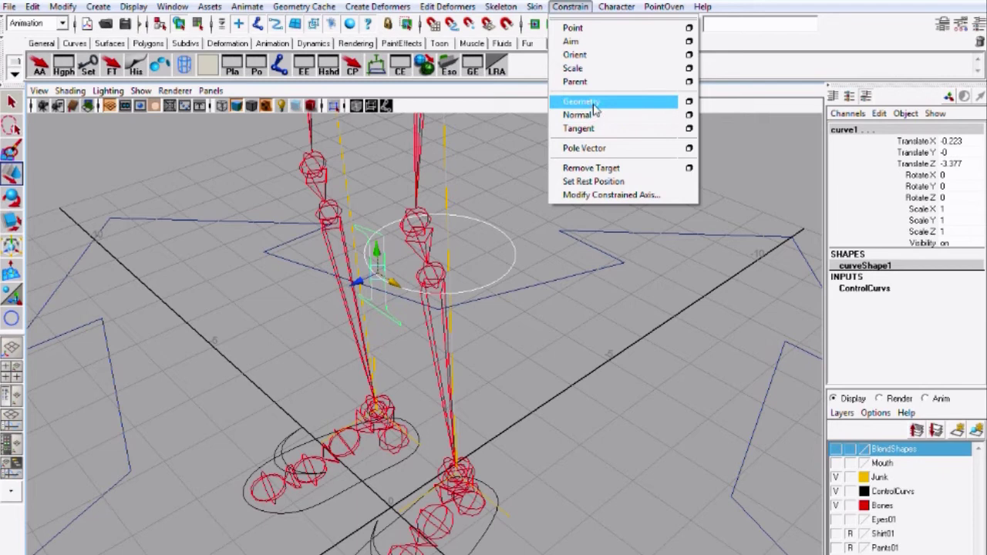
{"action": "left_click", "coordinate": [689, 102]}
{"action": "left_click", "coordinate": [532, 86]}
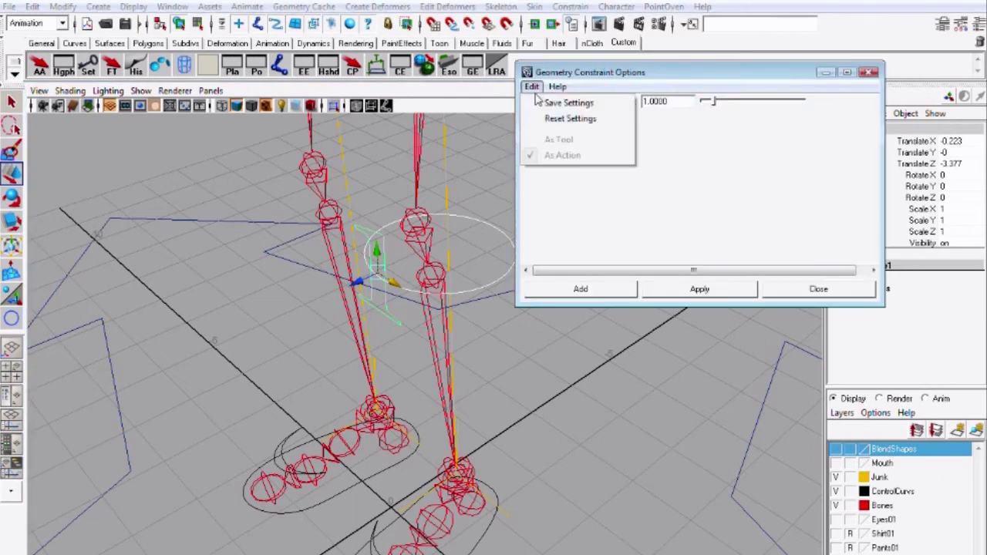
{"action": "left_click", "coordinate": [551, 121]}
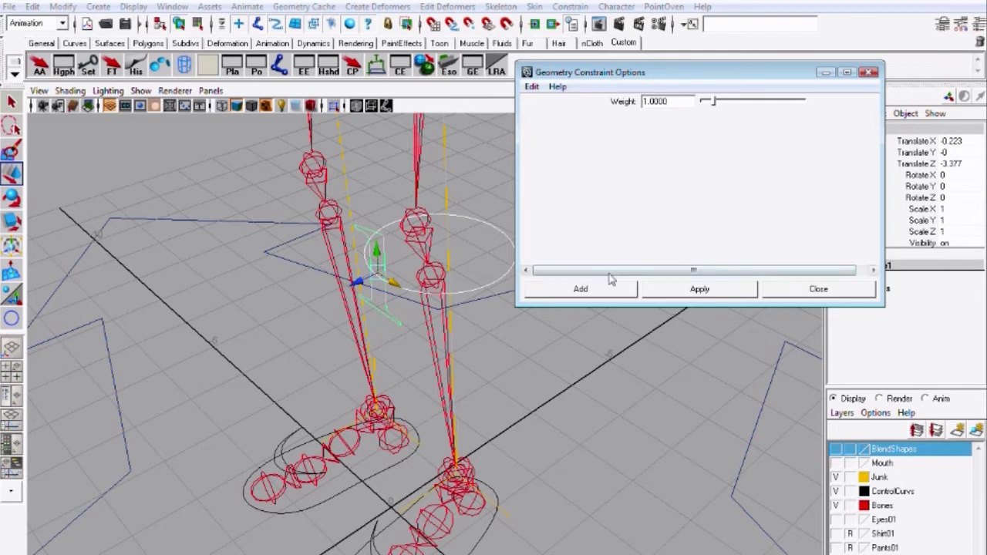
{"action": "left_click", "coordinate": [580, 289]}
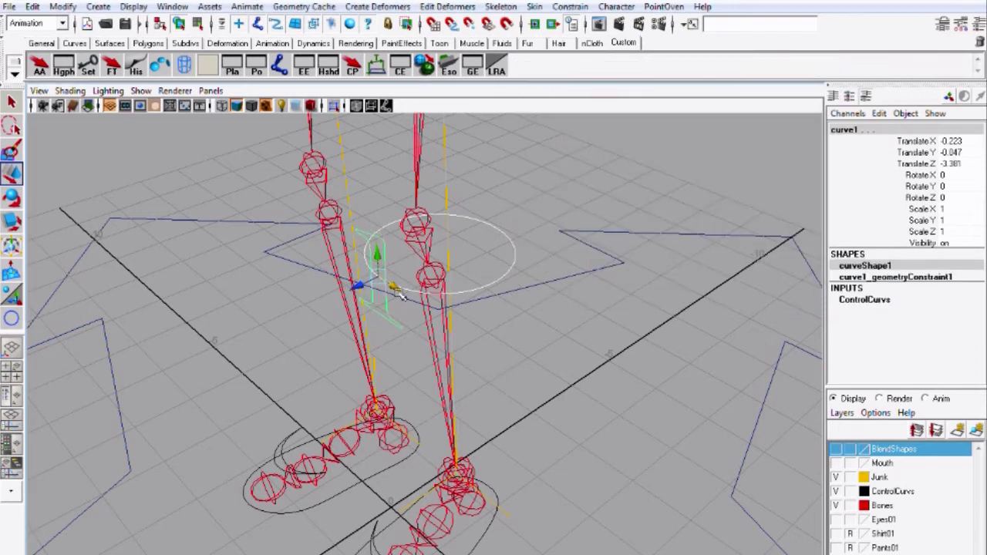
{"action": "left_click_drag", "start_coordinate": [400, 297], "coordinate": [429, 303], "text": "alt"}
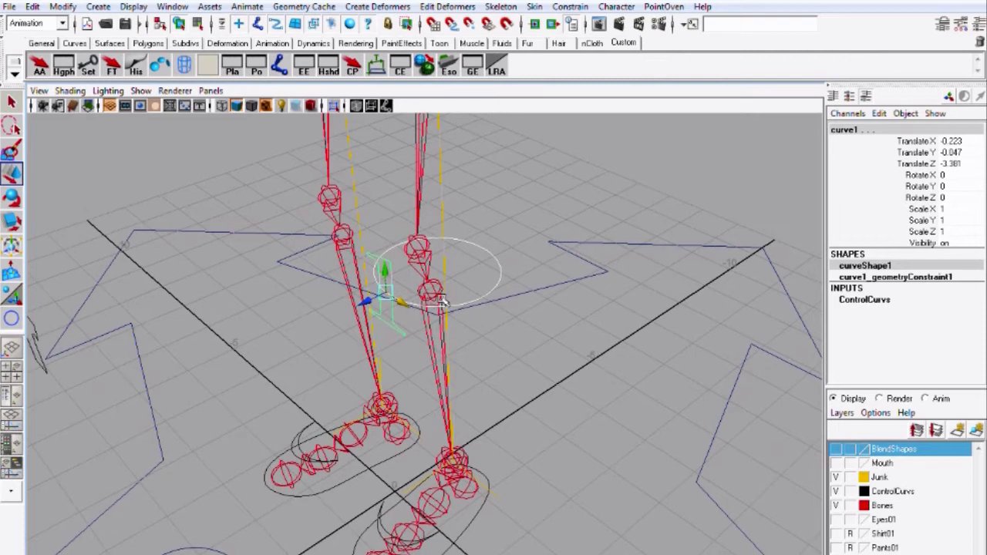
{"action": "key", "text": "ctrl+z"}
{"action": "left_click", "coordinate": [631, 293]}
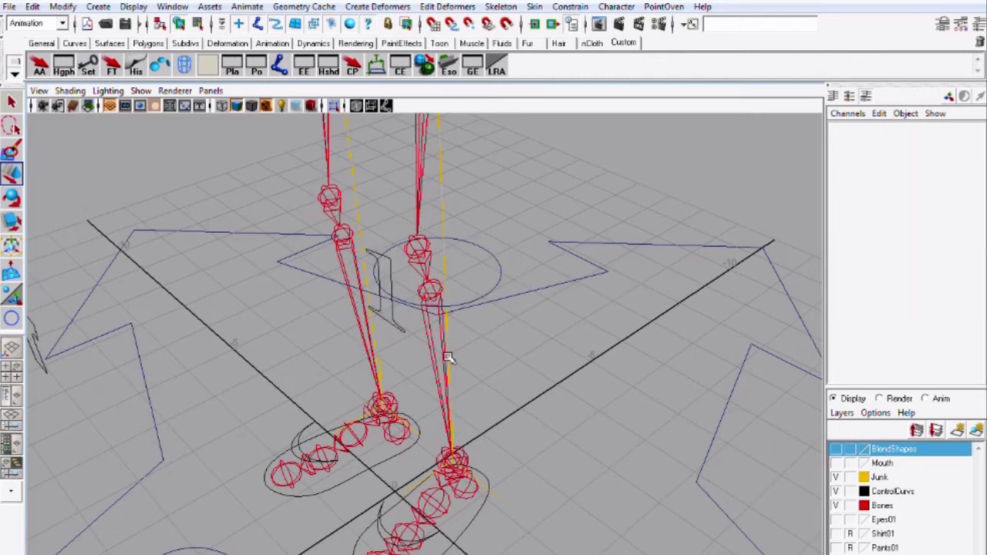
Freeze the transformations of the "l" curve, and test moving it along Z, undoing that move
{"action": "left_click", "coordinate": [394, 319]}
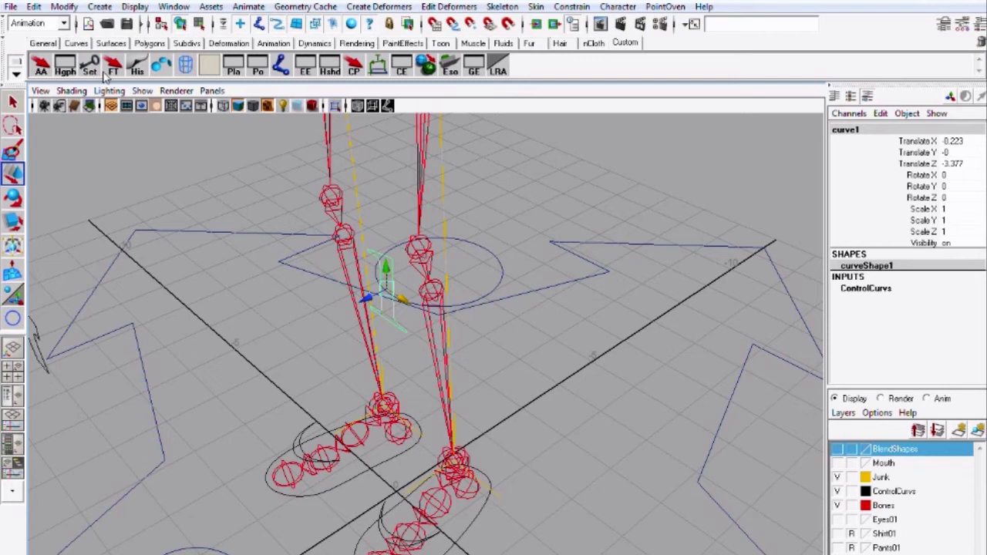
{"action": "left_click", "coordinate": [113, 71]}
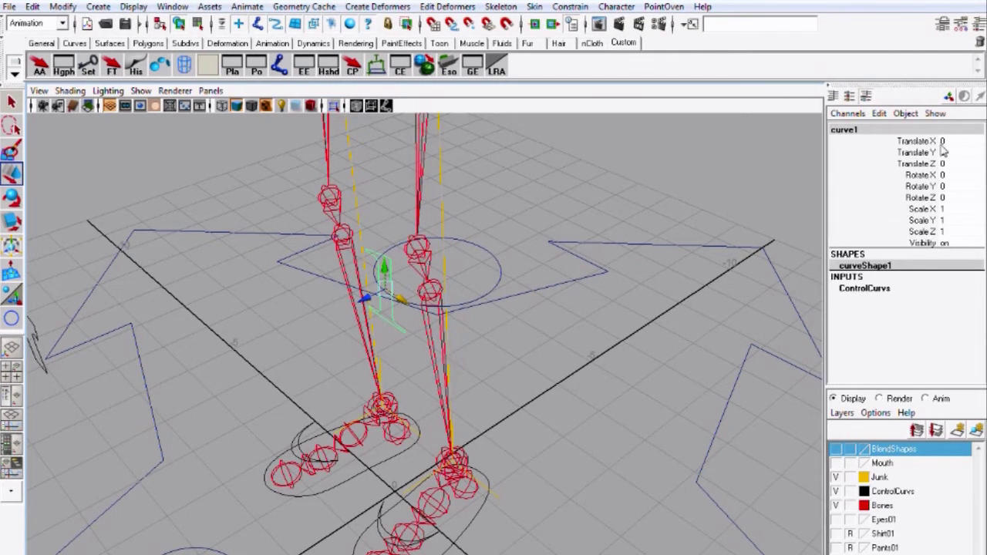
{"action": "left_click_drag", "start_coordinate": [503, 322], "coordinate": [530, 327], "text": "alt"}
{"action": "left_click_drag", "start_coordinate": [404, 327], "coordinate": [396, 323], "text": "alt"}
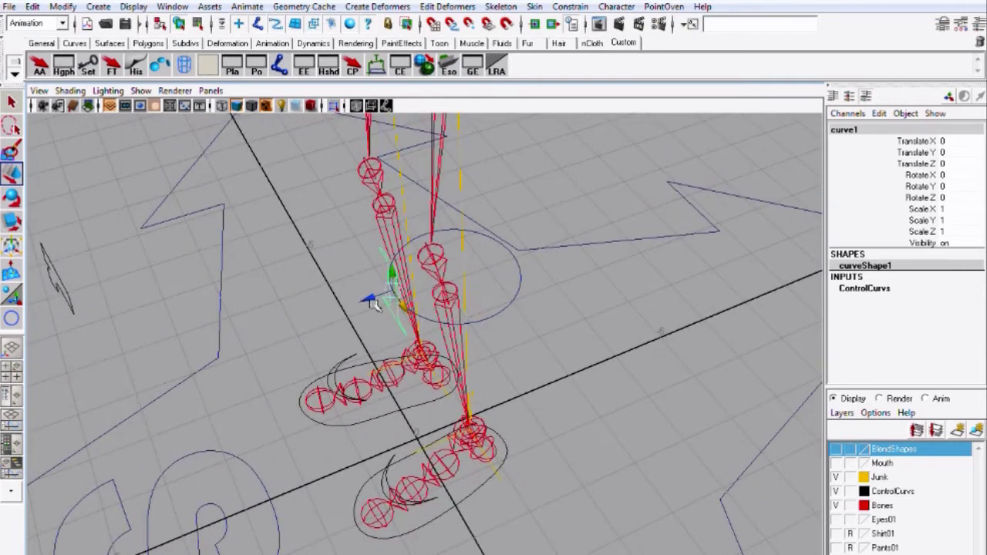
{"action": "left_click_drag", "start_coordinate": [370, 300], "coordinate": [503, 300]}
{"action": "key", "text": "ctrl+z"}
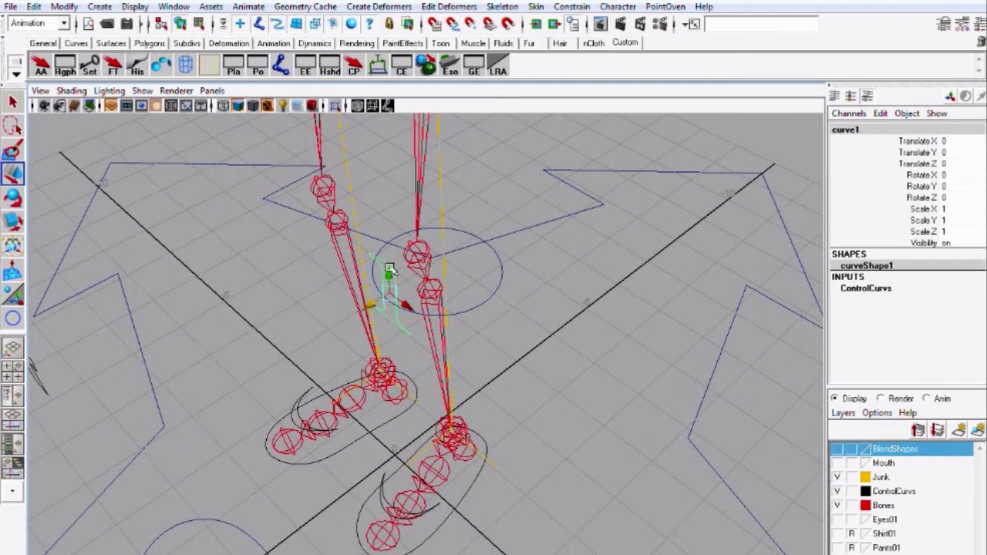
{"action": "left_click_drag", "start_coordinate": [553, 323], "coordinate": [488, 465], "text": "alt"}
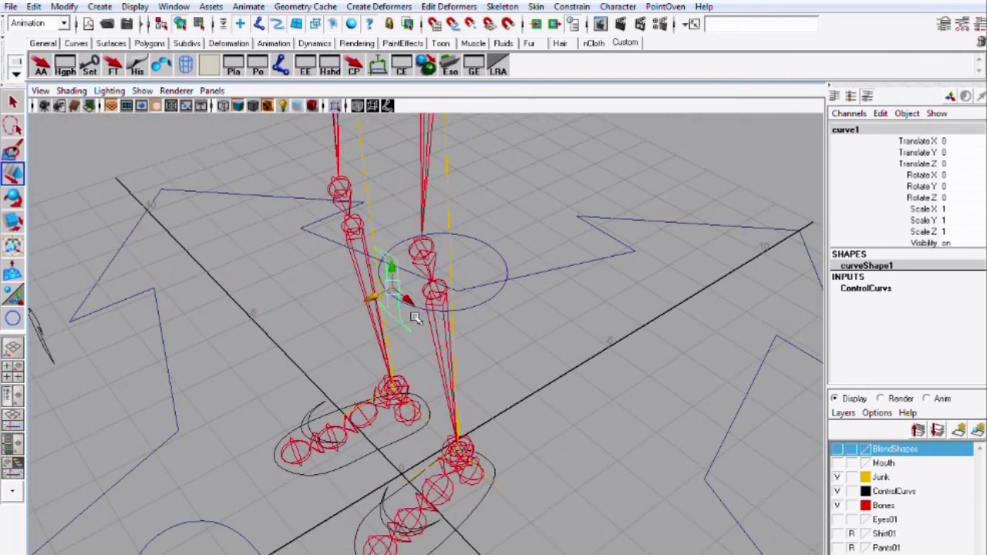
Apply a Geometry constraint that ties the "l" curve to the knee circle, using reset options
{"action": "left_click", "coordinate": [476, 305]}
{"action": "left_click", "coordinate": [405, 327]}
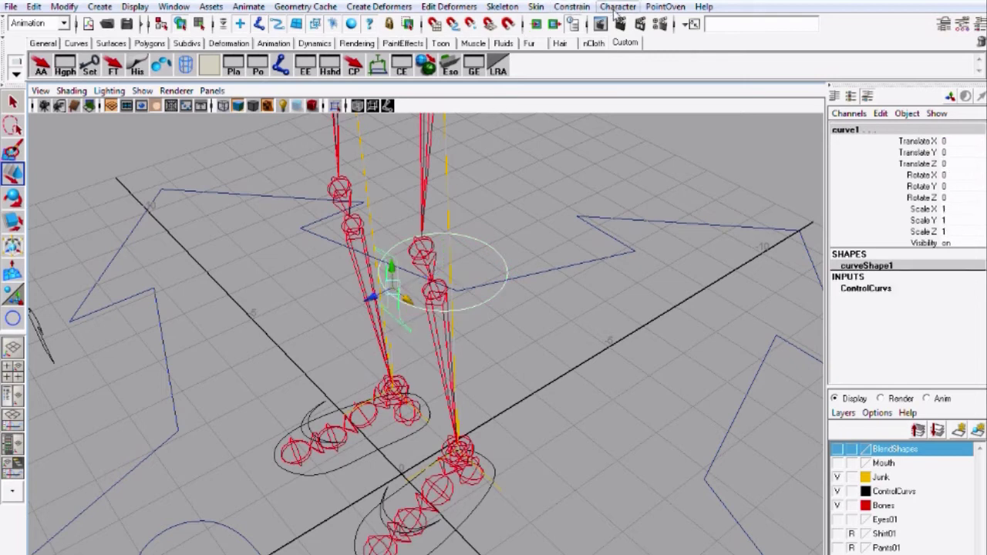
{"action": "left_click", "coordinate": [571, 6]}
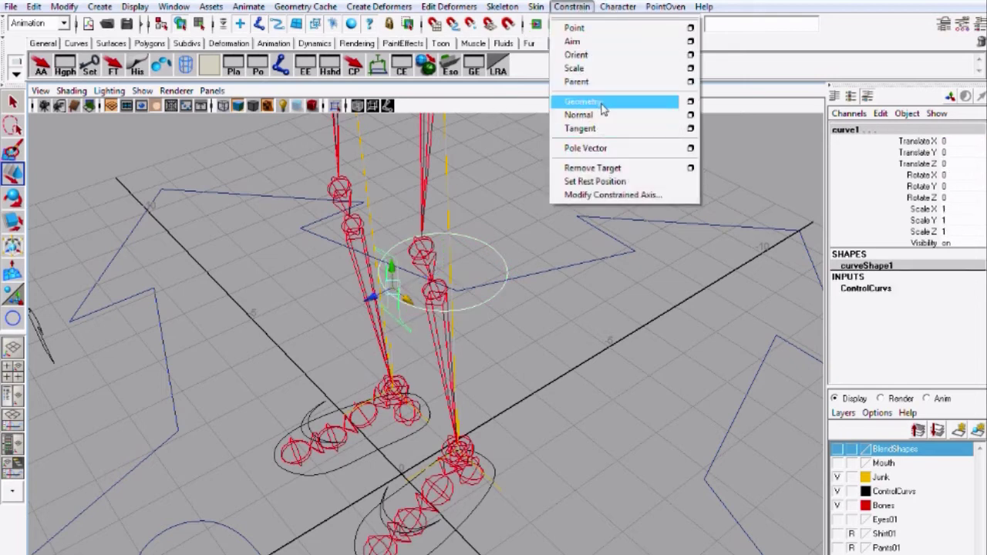
{"action": "left_click", "coordinate": [691, 101]}
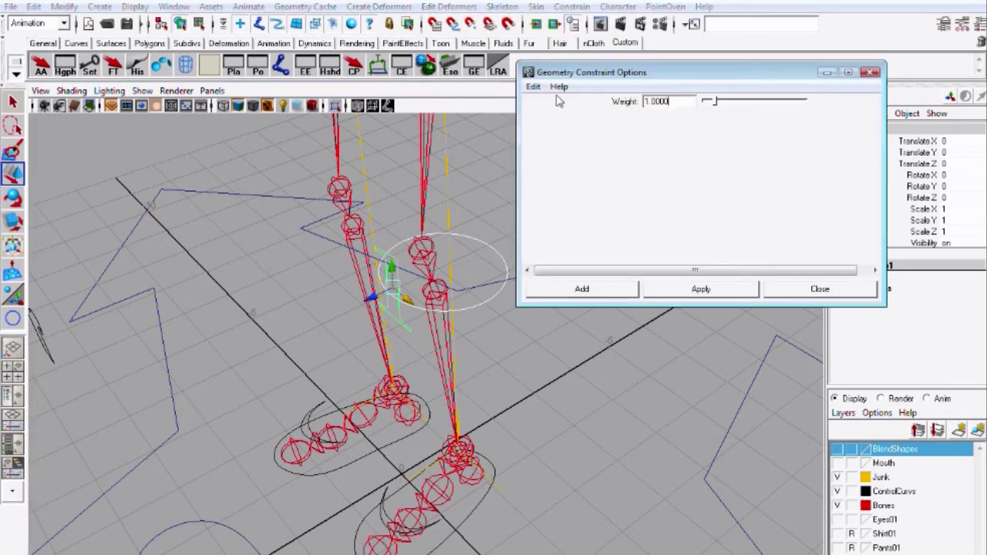
{"action": "left_click", "coordinate": [532, 87]}
{"action": "left_click", "coordinate": [554, 120]}
{"action": "left_click", "coordinate": [592, 289]}
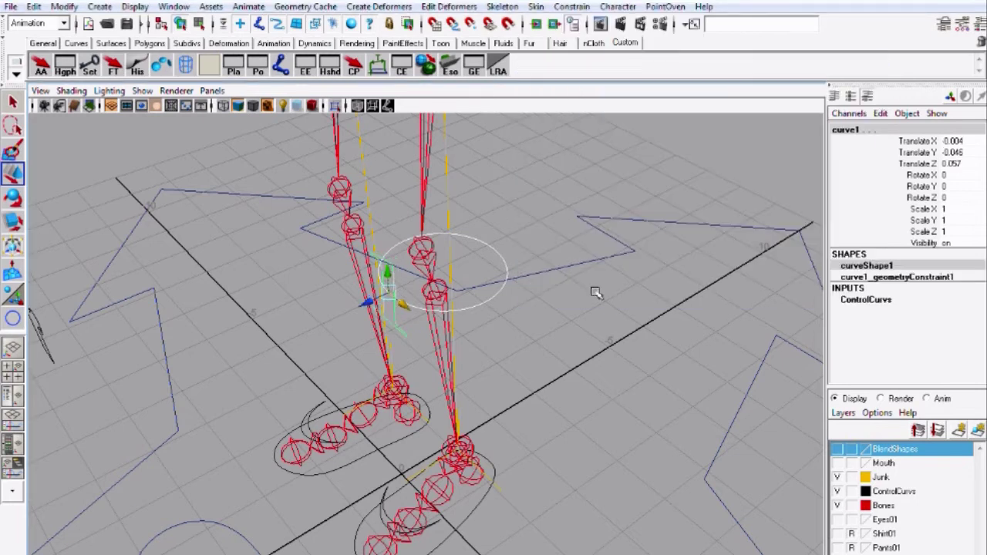
{"action": "left_click_drag", "start_coordinate": [482, 304], "coordinate": [461, 320], "text": "alt"}
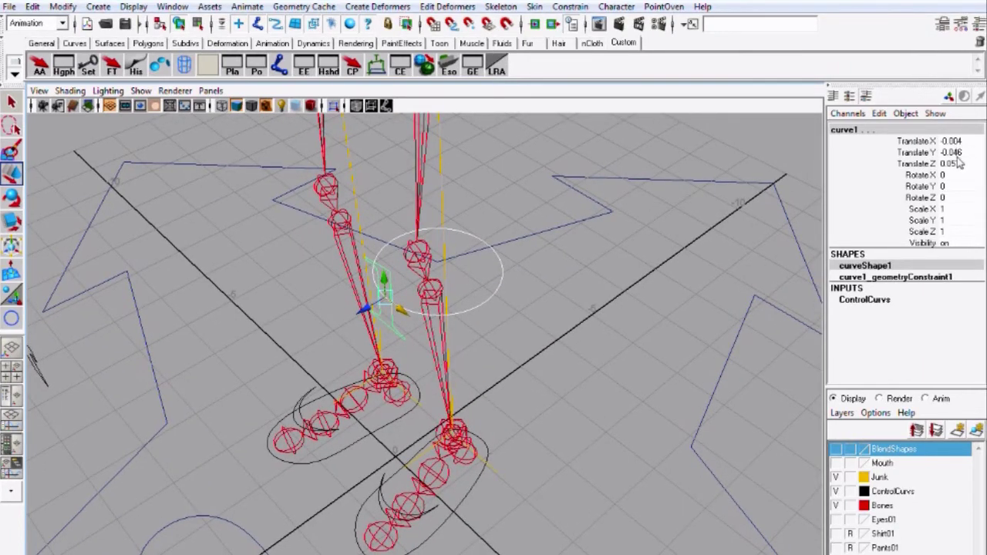
Try moving the left foot control to test the constrained knee setup, and undo the changes
{"action": "left_click_drag", "start_coordinate": [592, 288], "coordinate": [530, 497], "text": "alt"}
{"action": "left_click", "coordinate": [452, 483]}
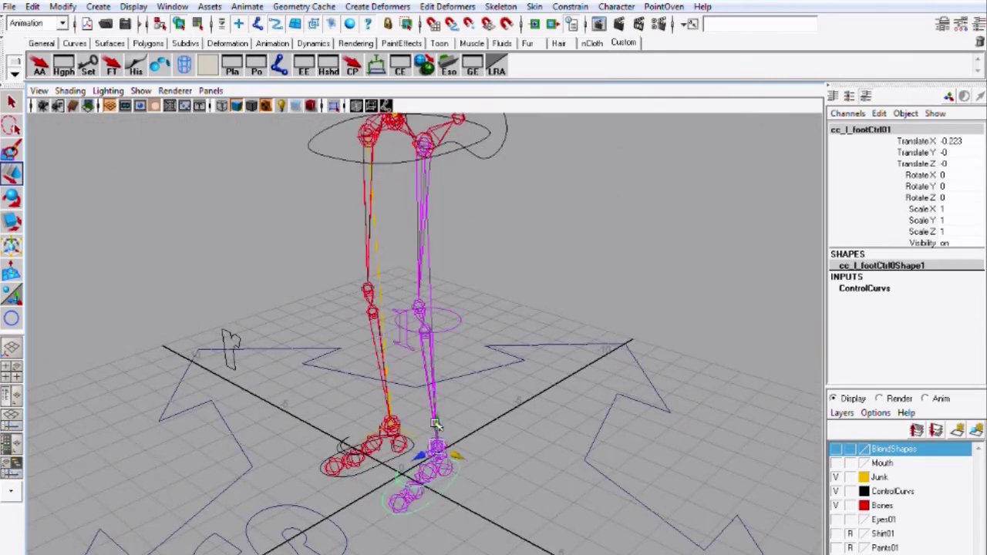
{"action": "left_click_drag", "start_coordinate": [435, 424], "coordinate": [410, 344]}
{"action": "left_click", "coordinate": [378, 351]}
{"action": "key", "text": "ctrl+z"}
{"action": "key", "text": "ctrl+z"}
{"action": "key", "text": "ctrl+z"}
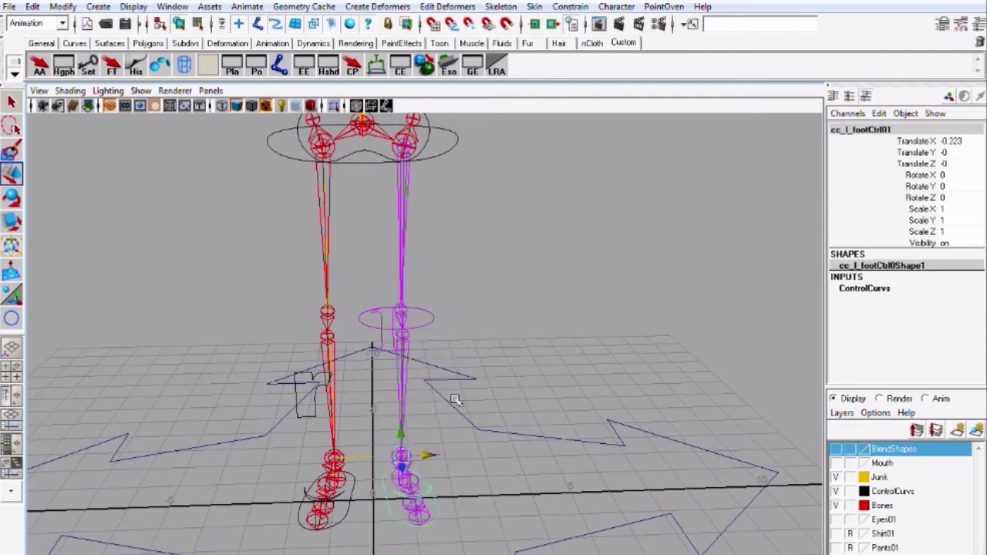
Test the knee setup again by moving the left foot control, leaving it at about -0.278 in X
{"action": "left_click", "coordinate": [530, 384]}
{"action": "left_click_drag", "start_coordinate": [530, 384], "coordinate": [488, 383], "text": "alt"}
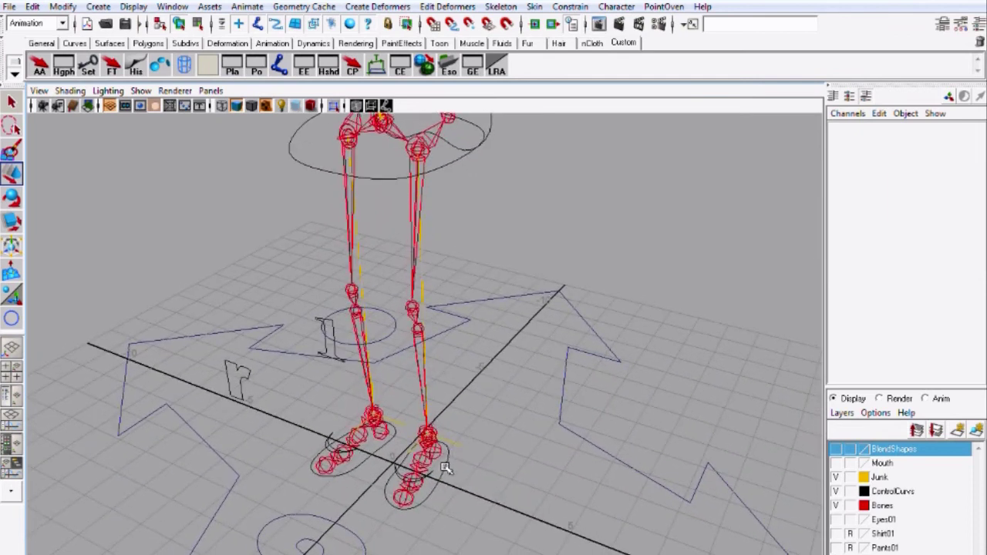
{"action": "left_click", "coordinate": [446, 468]}
{"action": "left_click_drag", "start_coordinate": [455, 441], "coordinate": [406, 286]}
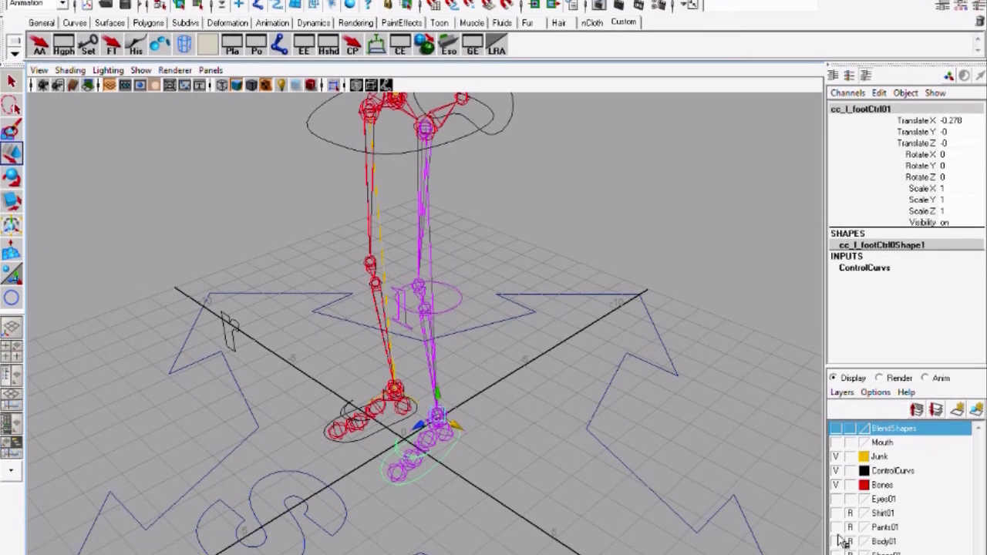
Show the Pants01, Body01, Shirt01, Eyes01 and shoes layers again, and hide the Junk layer
{"action": "left_click", "coordinate": [837, 529]}
{"action": "left_click", "coordinate": [837, 542]}
{"action": "left_click", "coordinate": [837, 515]}
{"action": "left_click", "coordinate": [837, 500]}
{"action": "left_click", "coordinate": [837, 553]}
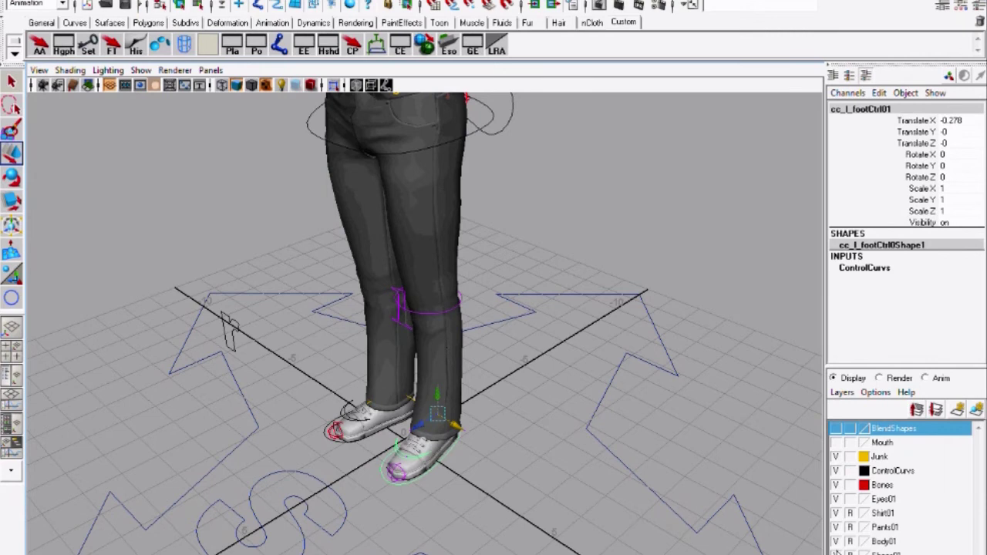
{"action": "left_click_drag", "start_coordinate": [370, 380], "coordinate": [400, 376], "text": "alt"}
{"action": "left_click_drag", "start_coordinate": [550, 442], "coordinate": [565, 417], "text": "alt"}
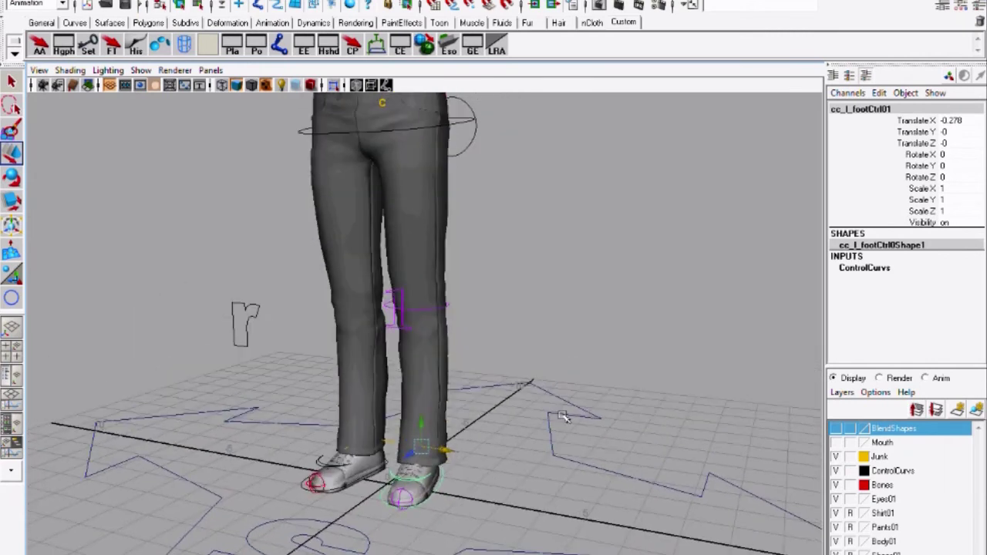
{"action": "right_click_drag", "start_coordinate": [566, 417], "coordinate": [436, 315], "text": "alt"}
{"action": "middle_click_drag", "start_coordinate": [436, 315], "coordinate": [472, 554], "text": "alt"}
{"action": "right_click_drag", "start_coordinate": [472, 554], "coordinate": [393, 532], "text": "alt"}
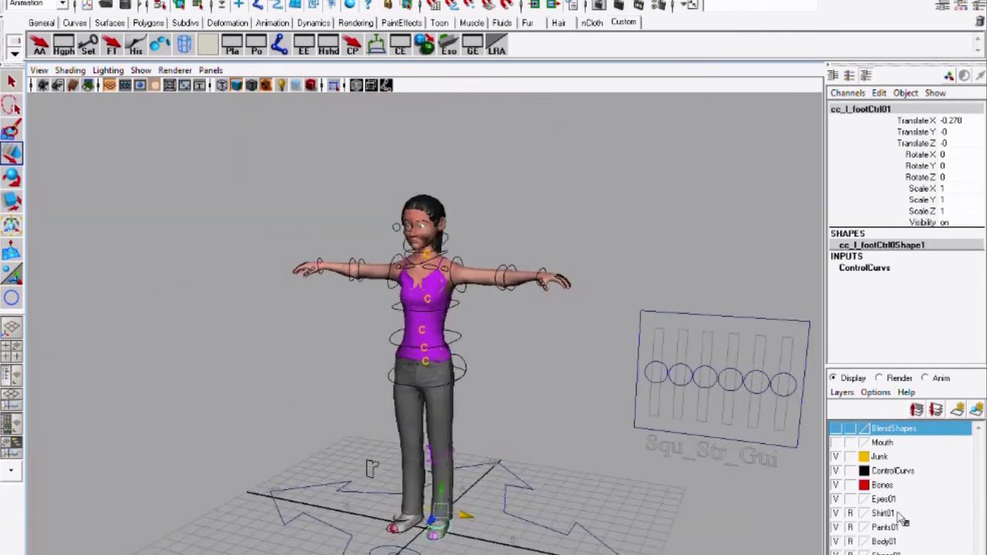
{"action": "left_click", "coordinate": [836, 456]}
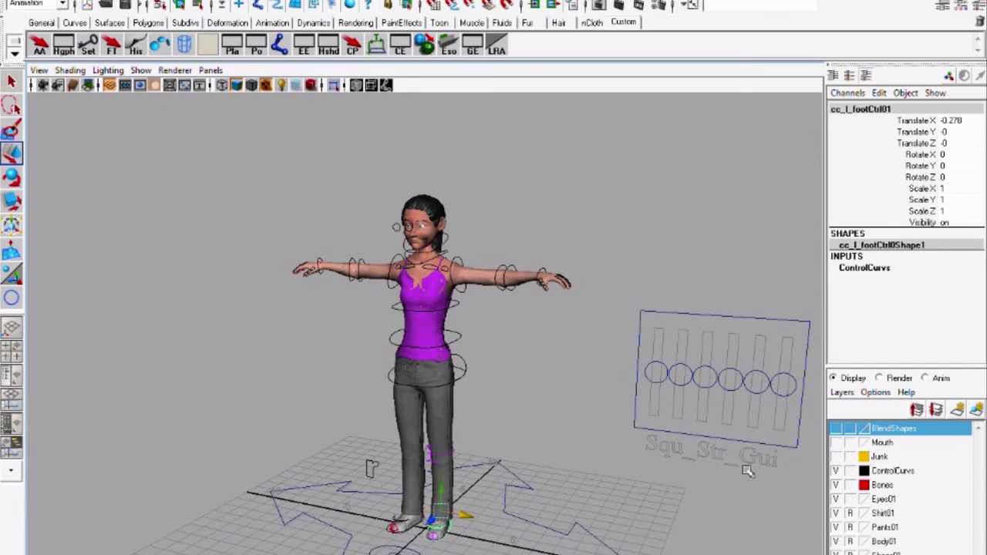
Move the left foot control up and behind the character to bend the left knee, and select the knee circle
{"action": "left_click", "coordinate": [455, 530]}
{"action": "left_click_drag", "start_coordinate": [443, 490], "coordinate": [442, 424]}
{"action": "left_click_drag", "start_coordinate": [442, 424], "coordinate": [445, 452], "text": "alt"}
{"action": "left_click", "coordinate": [427, 456]}
{"action": "right_click_drag", "start_coordinate": [455, 501], "coordinate": [460, 502], "text": "alt"}
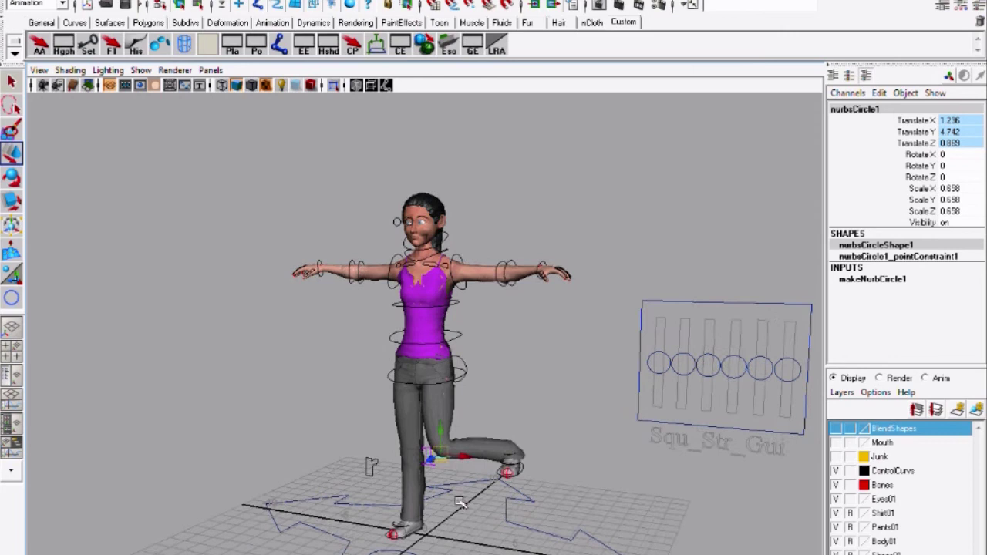
Move the "l" pole vector curve up and outward to raise the left knee to about hip height
{"action": "mouse_move", "coordinate": [459, 502]}
{"action": "left_mouse_down", "text": "alt"}
{"action": "mouse_move", "coordinate": [457, 530]}
{"action": "mouse_move", "coordinate": [456, 516]}
{"action": "left_mouse_up", "text": "alt"}
{"action": "left_click", "coordinate": [443, 511]}
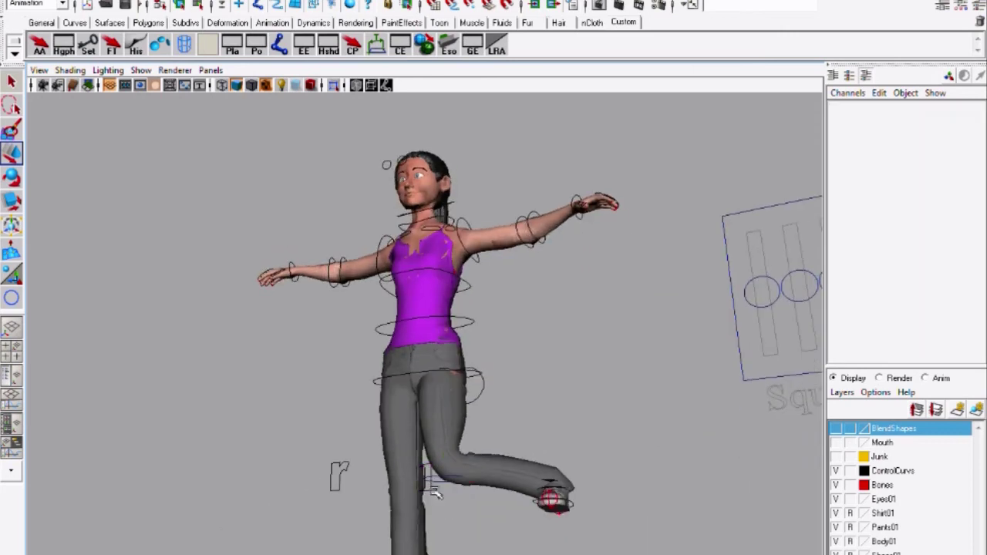
{"action": "left_click", "coordinate": [433, 490]}
{"action": "left_click_drag", "start_coordinate": [433, 475], "coordinate": [553, 364]}
{"action": "left_click", "coordinate": [562, 377]}
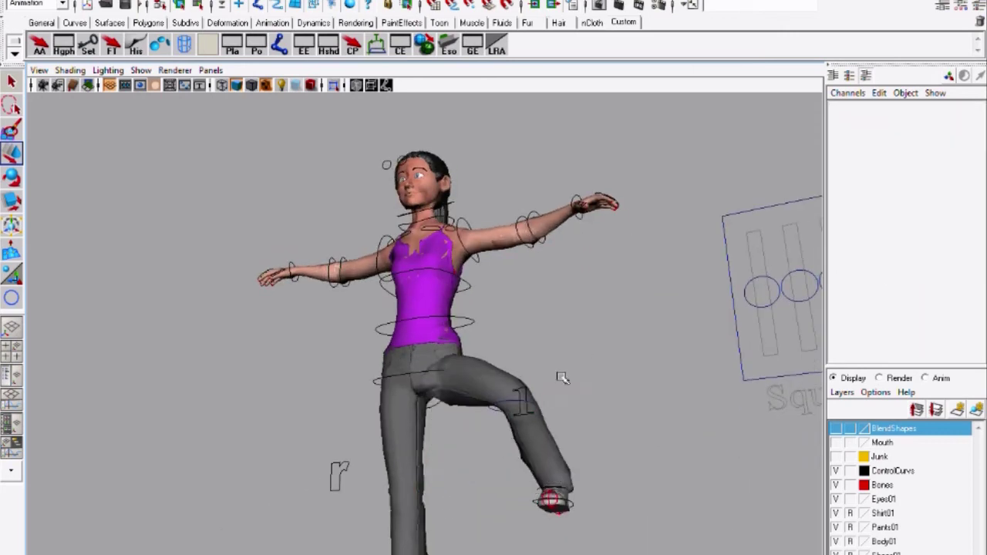
Hide the NURBS circle at the left knee by setting its Visibility to off, and clear the selection
{"action": "left_click", "coordinate": [496, 411]}
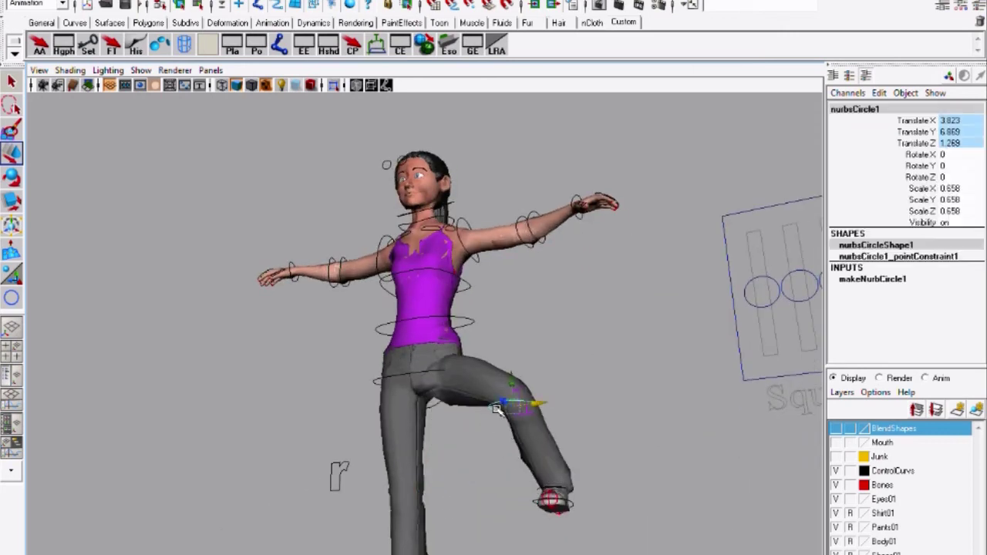
{"action": "double_click", "coordinate": [949, 222]}
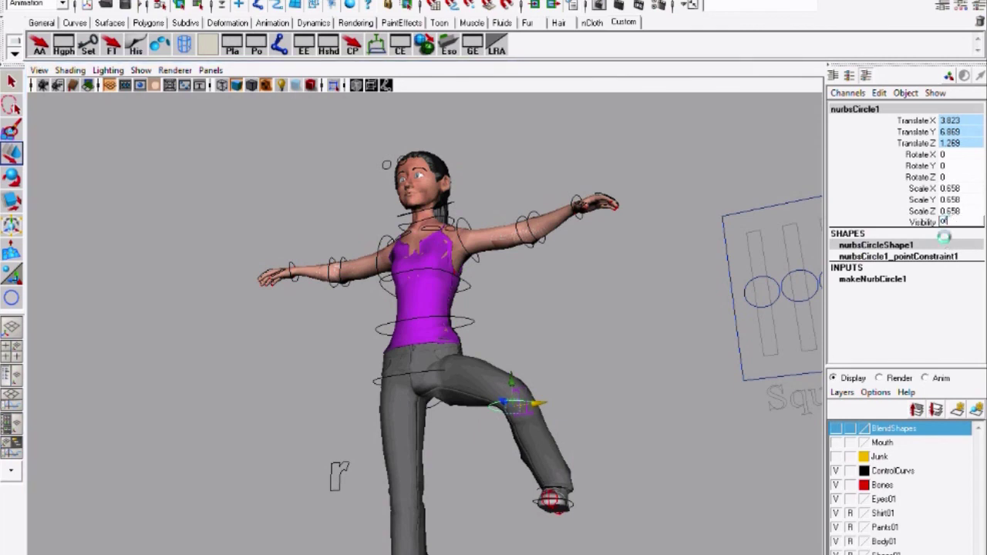
{"action": "key", "text": "Return"}
{"action": "left_click", "coordinate": [659, 370]}
Move the "l" curve down and inward to lower the left knee below the foot's height
{"action": "left_click_drag", "start_coordinate": [569, 392], "coordinate": [556, 438], "text": "alt"}
{"action": "left_click", "coordinate": [536, 457]}
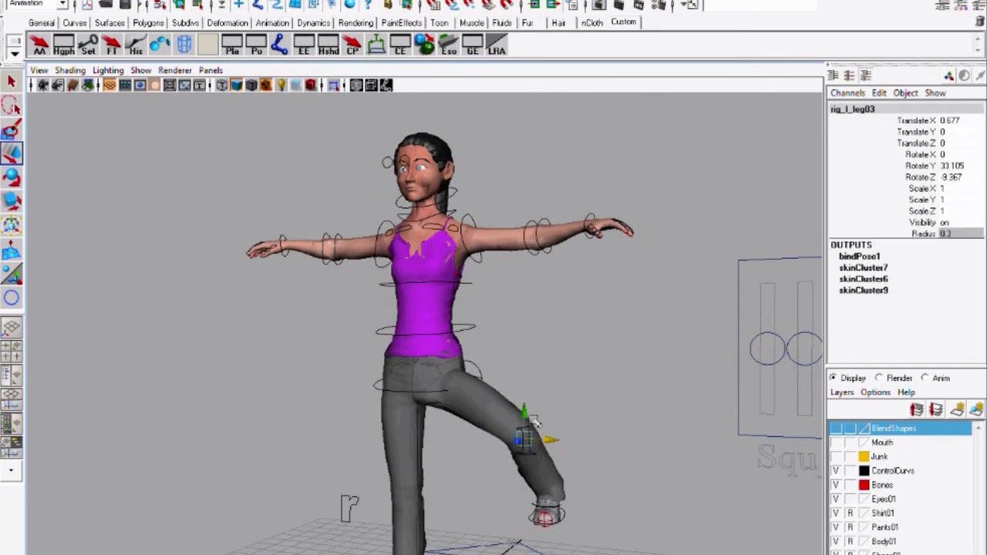
{"action": "left_click", "coordinate": [556, 408]}
{"action": "left_click", "coordinate": [258, 6]}
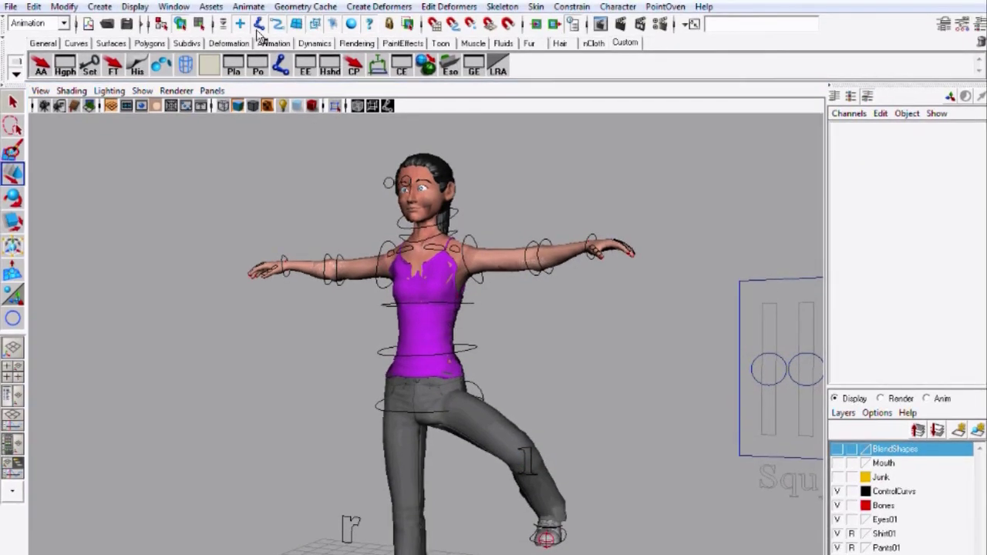
{"action": "left_click", "coordinate": [531, 466]}
{"action": "left_click_drag", "start_coordinate": [531, 466], "coordinate": [467, 503]}
Move the left foot control down toward the ground beside the right foot, to about X 0.76, Y 1.03, Z 0.24, and check the whole leg
{"action": "left_click", "coordinate": [547, 527]}
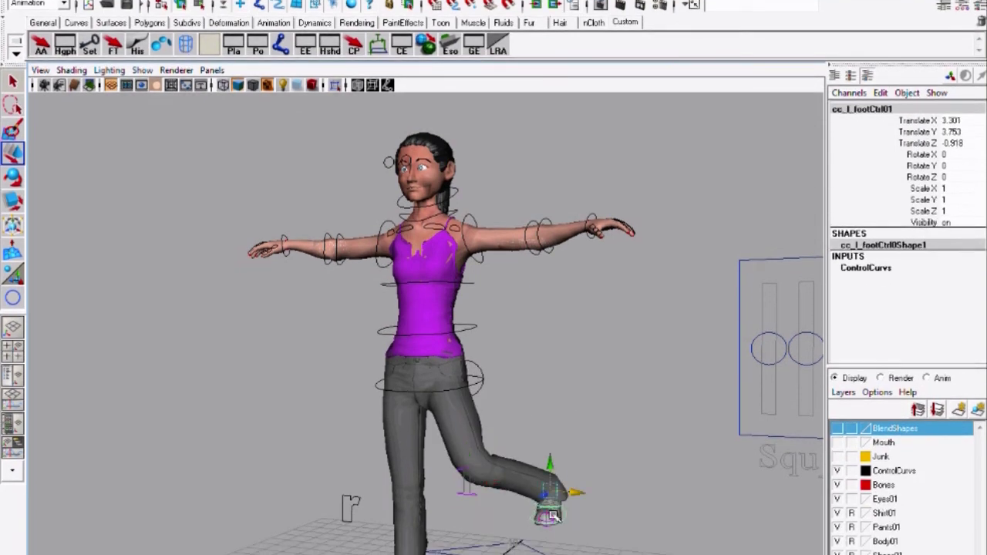
{"action": "left_click_drag", "start_coordinate": [548, 527], "coordinate": [476, 554]}
{"action": "left_click_drag", "start_coordinate": [501, 489], "coordinate": [443, 513], "text": "alt"}
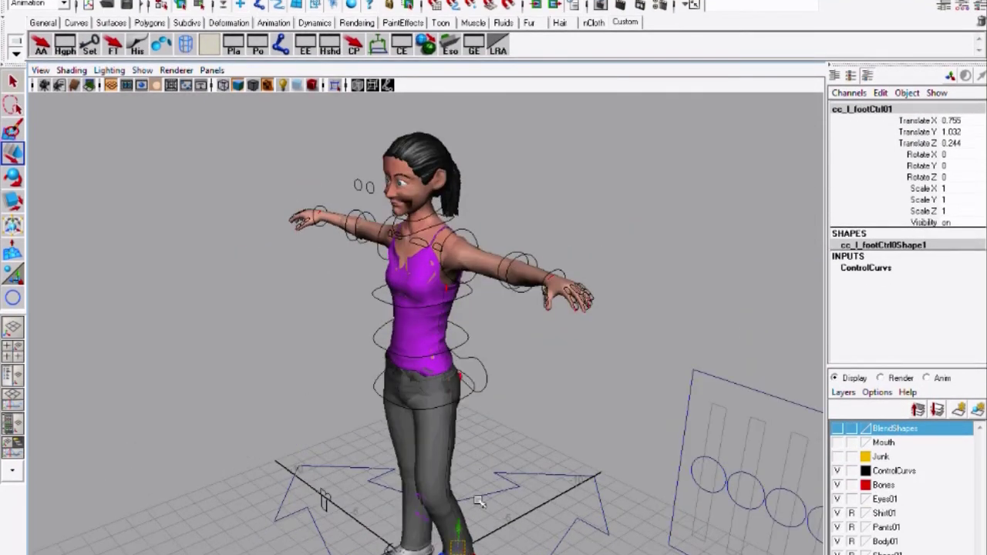
{"action": "right_click_drag", "start_coordinate": [463, 462], "coordinate": [416, 426], "text": "alt"}
{"action": "left_click_drag", "start_coordinate": [416, 425], "coordinate": [505, 405], "text": "alt"}
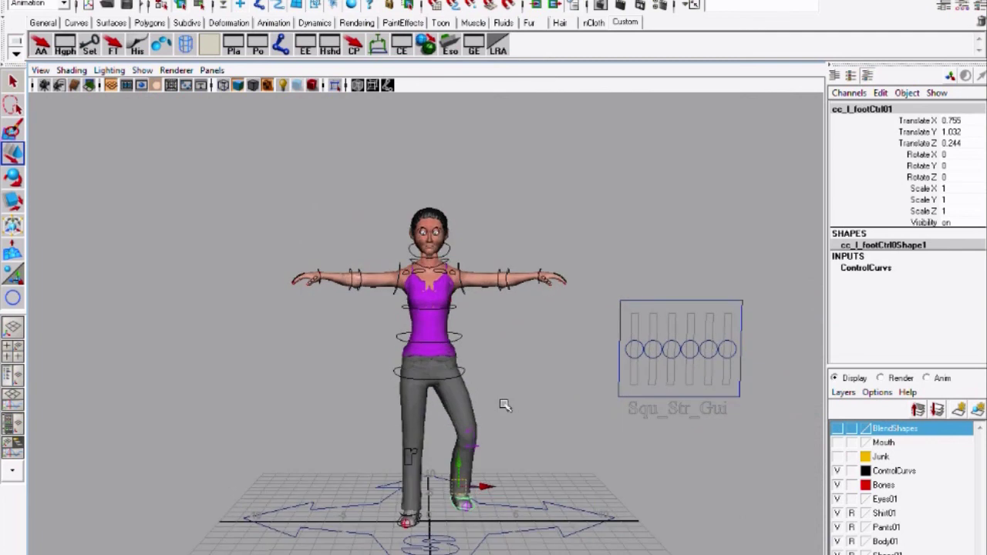